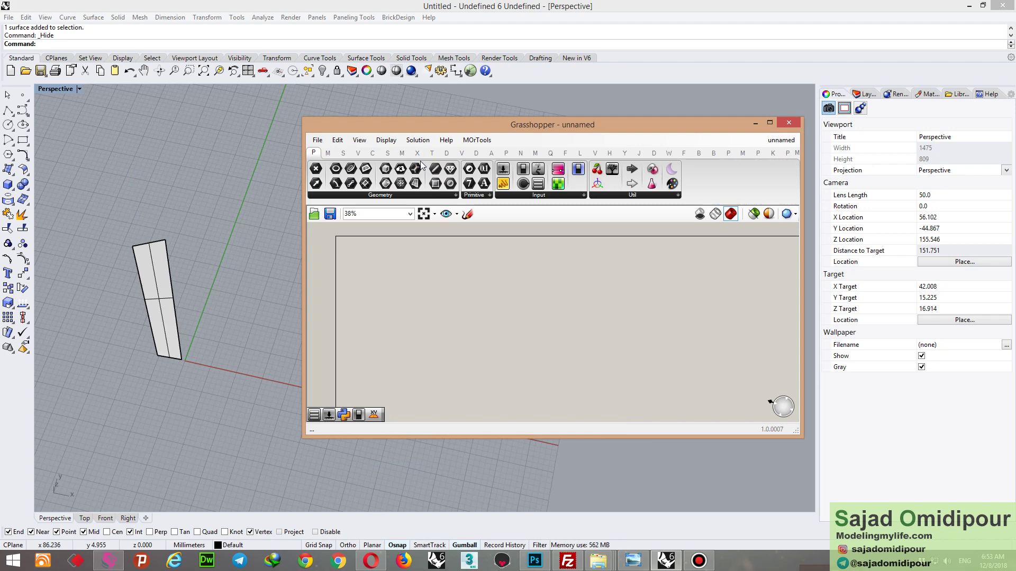
Place a Mirror Cut Surface component from the Pufferfish surface tools on the canvas.
{"action": "left_click", "coordinate": [728, 153]}
{"action": "left_click", "coordinate": [654, 196]}
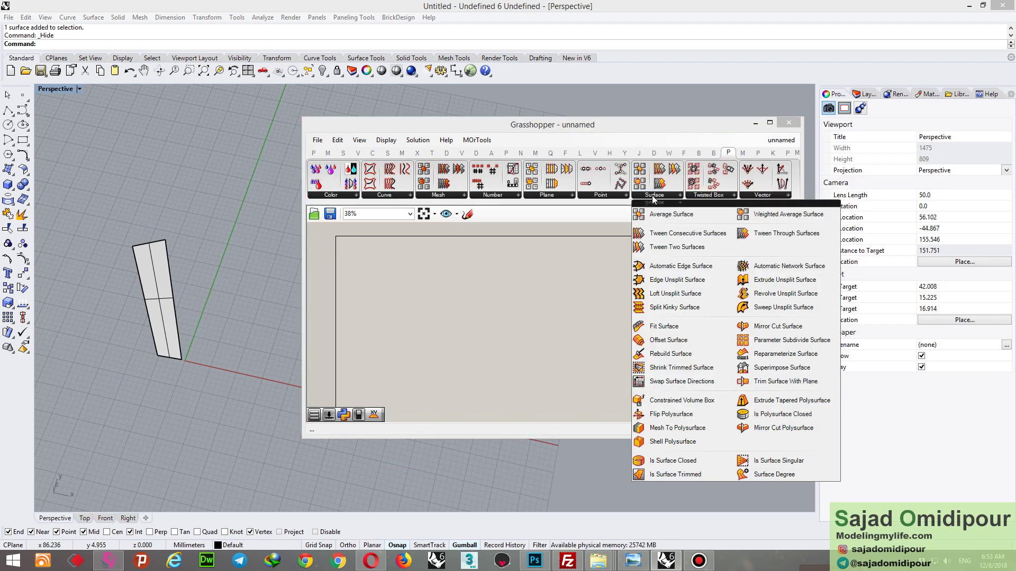
{"action": "left_click", "coordinate": [768, 327]}
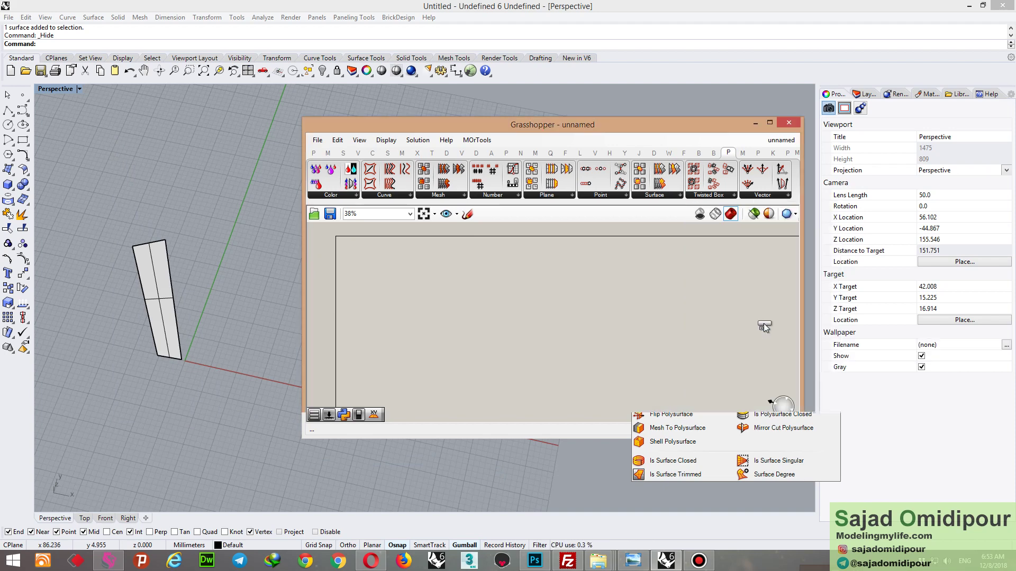
{"action": "left_click", "coordinate": [557, 299]}
{"action": "scroll", "coordinate": [569, 279], "scroll_direction": "up", "scroll_amount": 8}
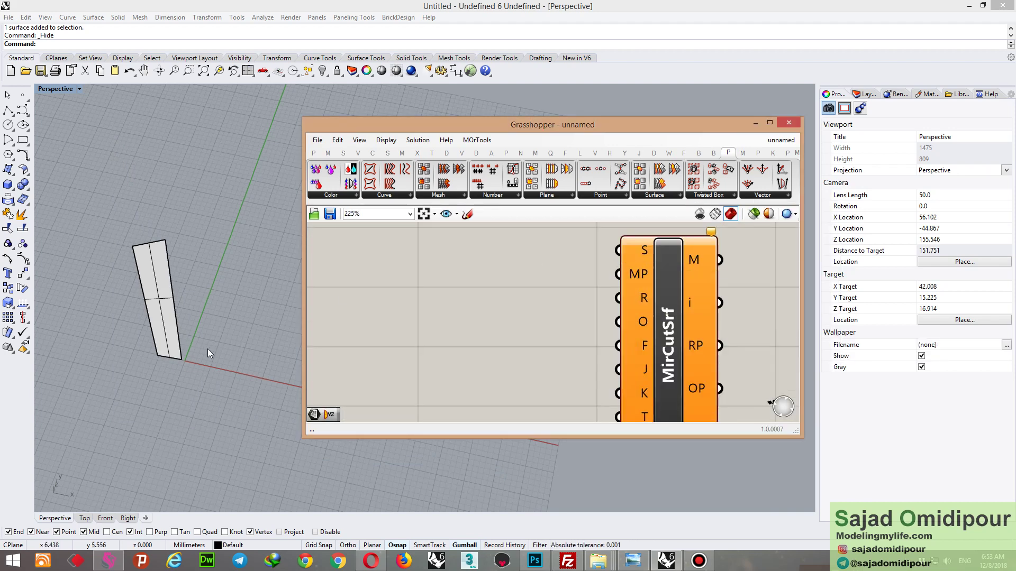
Add a Surface parameter referencing the existing Rhino surface and connect it to the S input of Mirror Cut Surface.
{"action": "left_click", "coordinate": [314, 153]}
{"action": "left_click_drag", "start_coordinate": [410, 188], "coordinate": [409, 246]}
{"action": "right_click", "coordinate": [411, 246]}
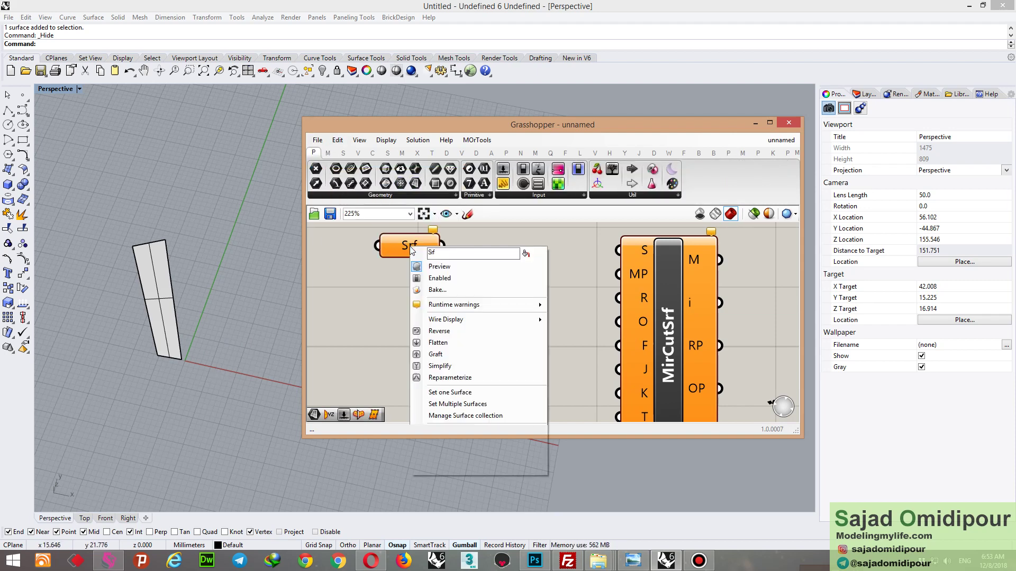
{"action": "left_click", "coordinate": [439, 392]}
{"action": "left_click", "coordinate": [158, 307]}
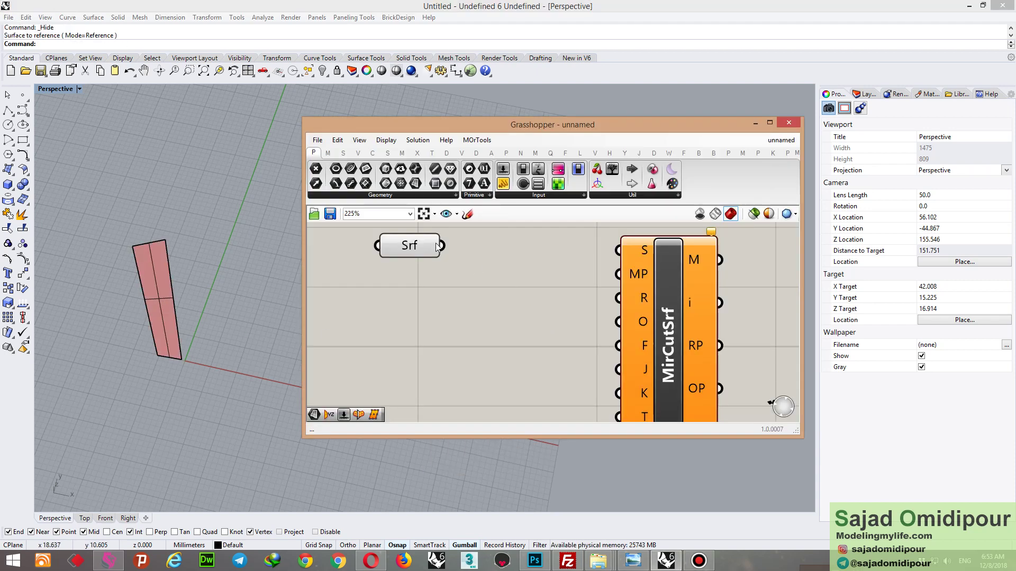
{"action": "left_click_drag", "start_coordinate": [441, 246], "coordinate": [628, 249]}
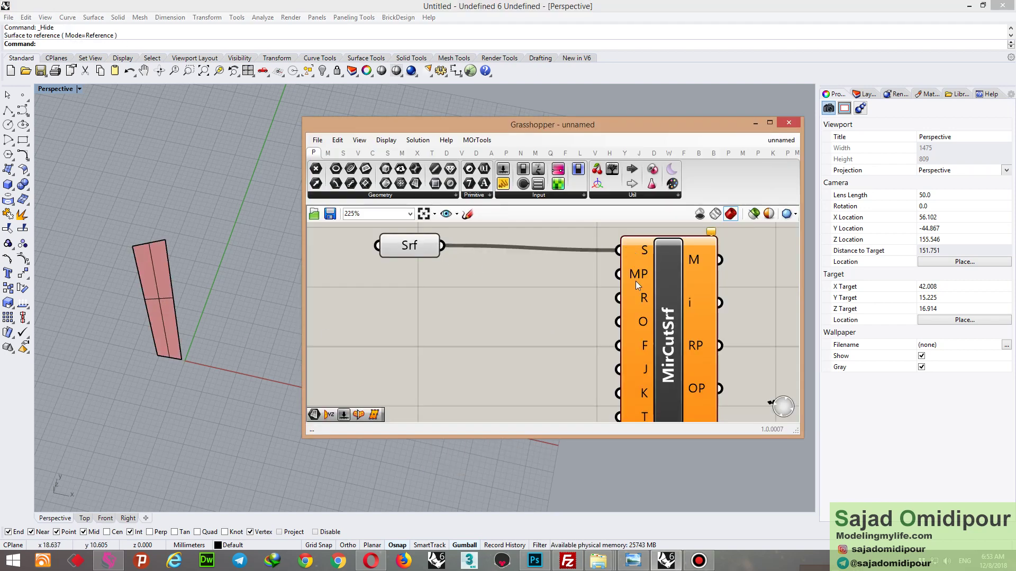
Add a YZ Plane component, connect it to the MP input of Mirror Cut Surface, and arrange the components.
{"action": "double_click", "coordinate": [479, 328]}
{"action": "type", "text": "yz"}
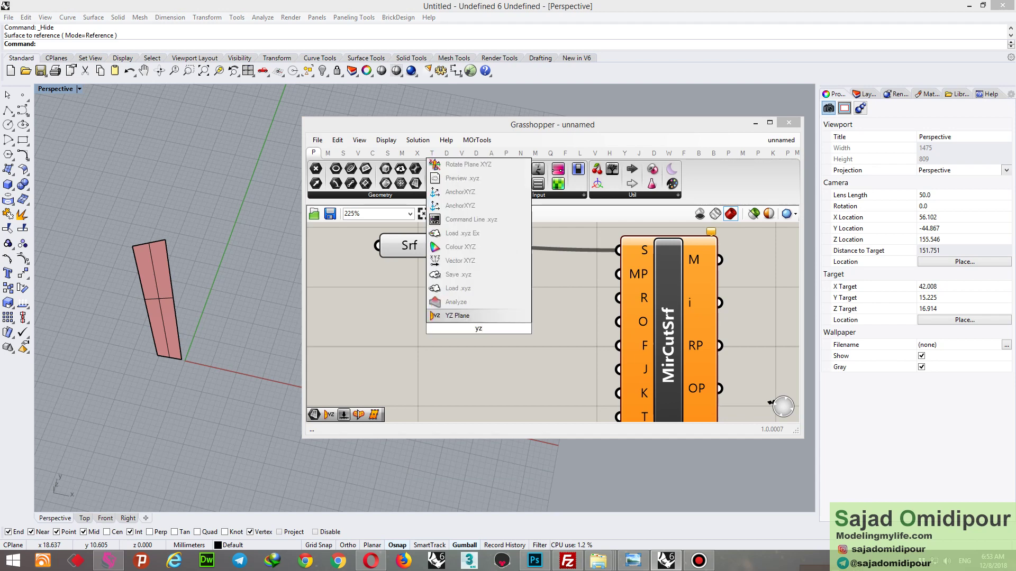
{"action": "key", "text": "Return"}
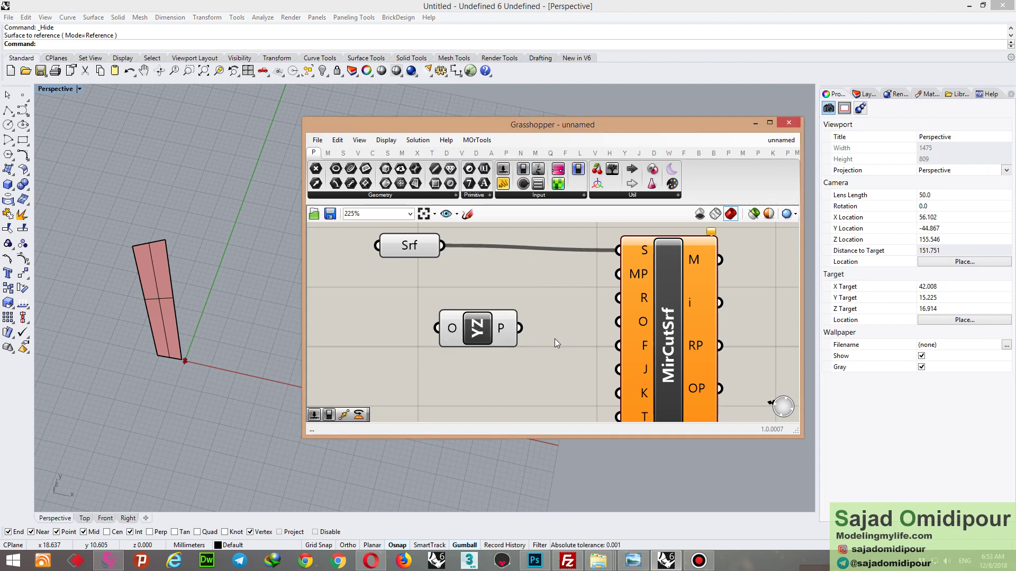
{"action": "left_click_drag", "start_coordinate": [618, 274], "coordinate": [417, 277]}
{"action": "left_click_drag", "start_coordinate": [663, 337], "coordinate": [693, 343]}
{"action": "left_click_drag", "start_coordinate": [437, 276], "coordinate": [505, 301]}
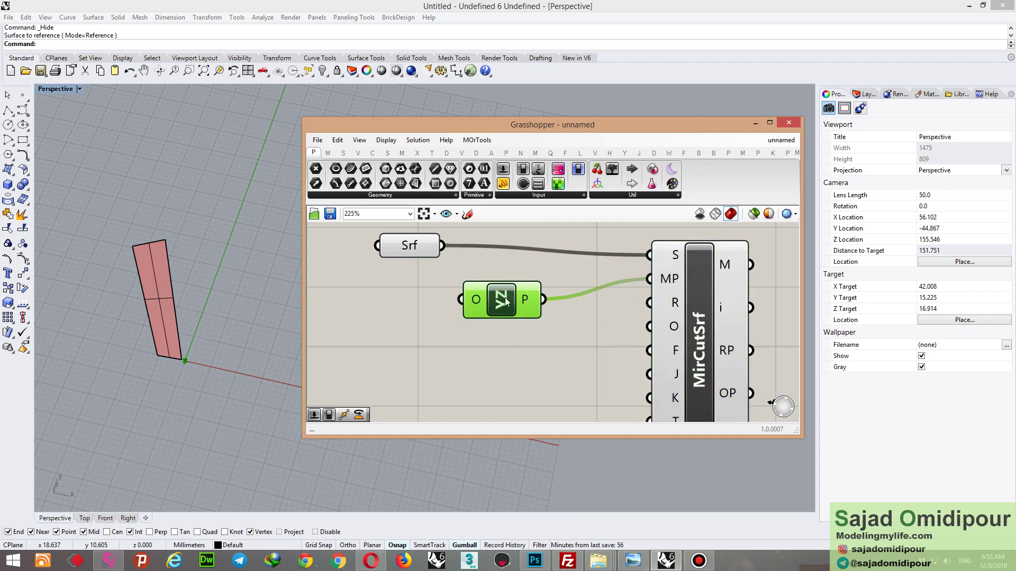
Examine the YZ mirror plane at the origin and its position relative to the referenced surface.
{"action": "scroll", "coordinate": [180, 343], "scroll_direction": "up", "scroll_amount": 15}
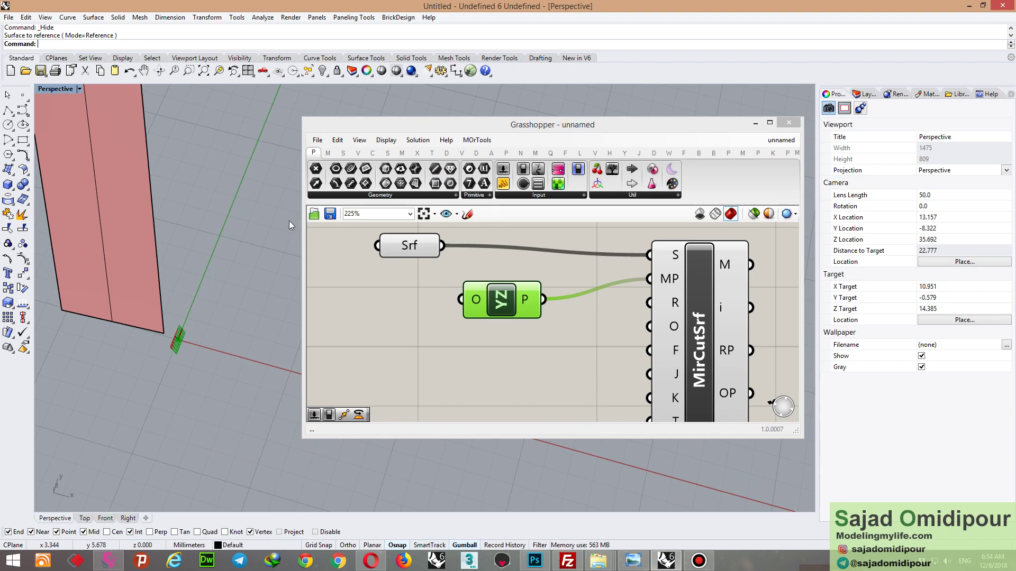
{"action": "scroll", "coordinate": [203, 325], "scroll_direction": "down", "scroll_amount": 10}
{"action": "left_click", "coordinate": [363, 334]}
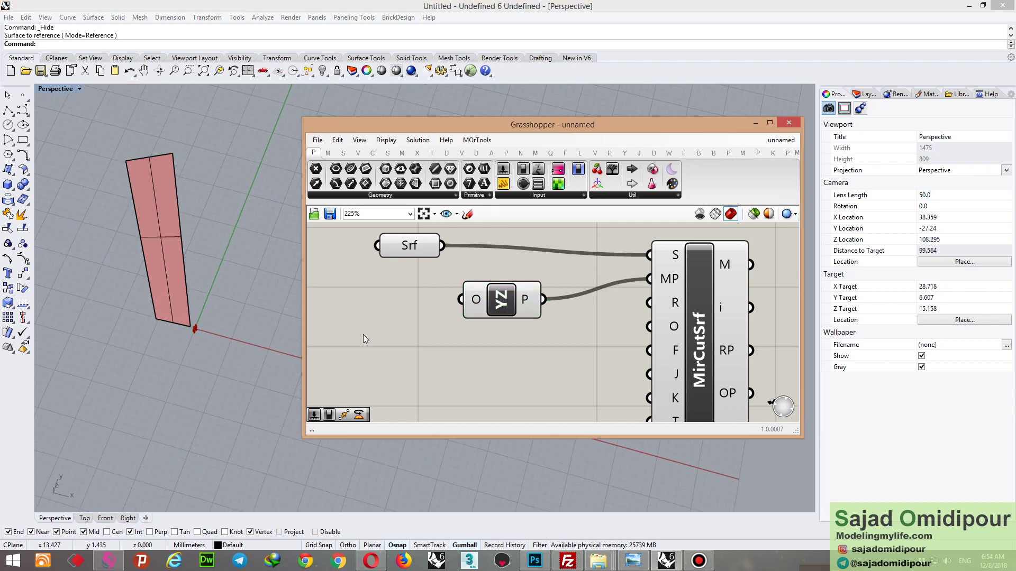
{"action": "scroll", "coordinate": [209, 336], "scroll_direction": "up", "scroll_amount": 6}
{"action": "scroll", "coordinate": [231, 307], "scroll_direction": "up", "scroll_amount": 20}
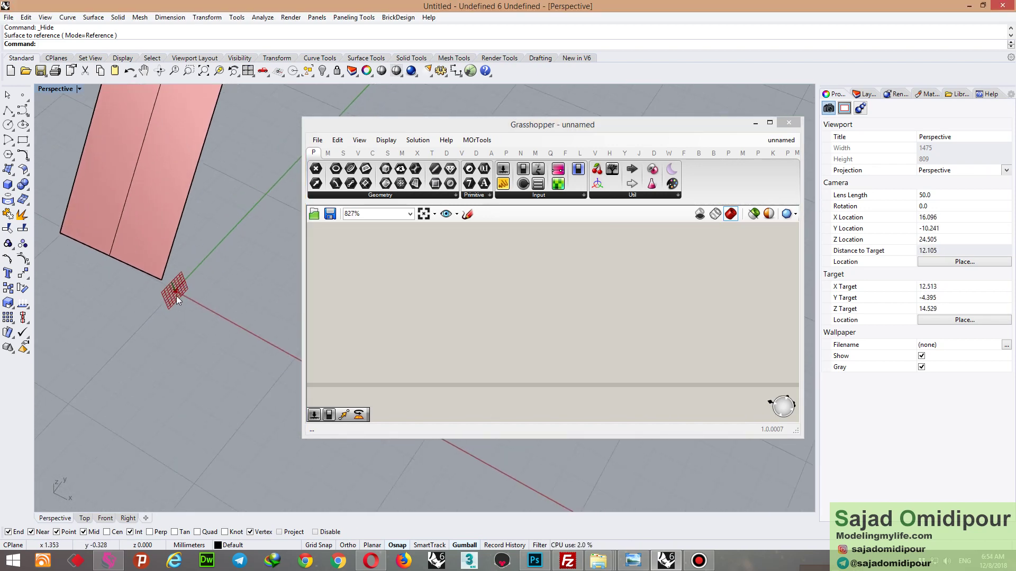
{"action": "scroll", "coordinate": [442, 305], "scroll_direction": "down", "scroll_amount": 11}
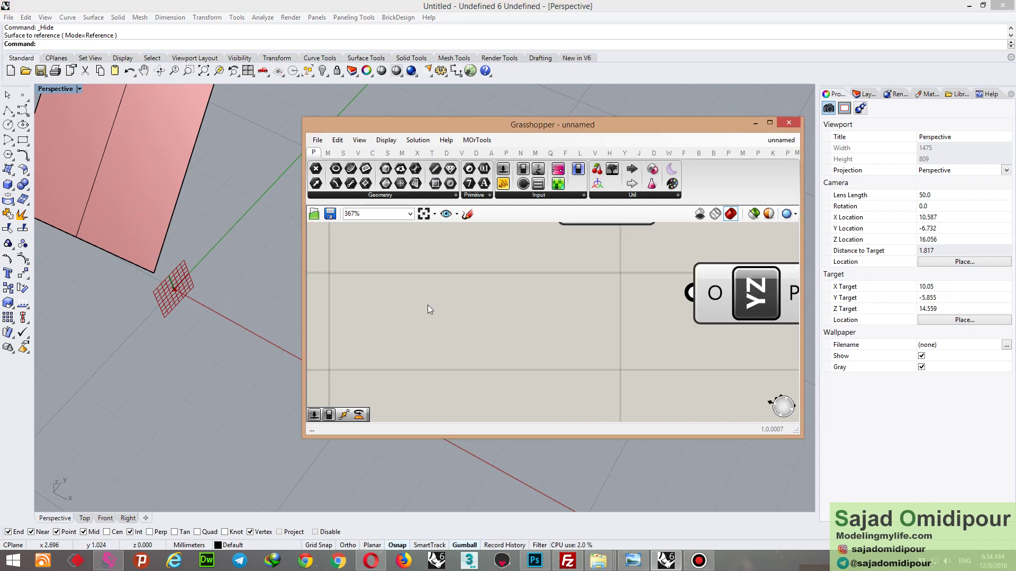
{"action": "scroll", "coordinate": [446, 304], "scroll_direction": "up", "scroll_amount": 3}
{"action": "scroll", "coordinate": [485, 315], "scroll_direction": "up", "scroll_amount": 2}
Add a Boolean Toggle set to True and connect it to the F input of Mirror Cut Surface.
{"action": "double_click", "coordinate": [506, 339]}
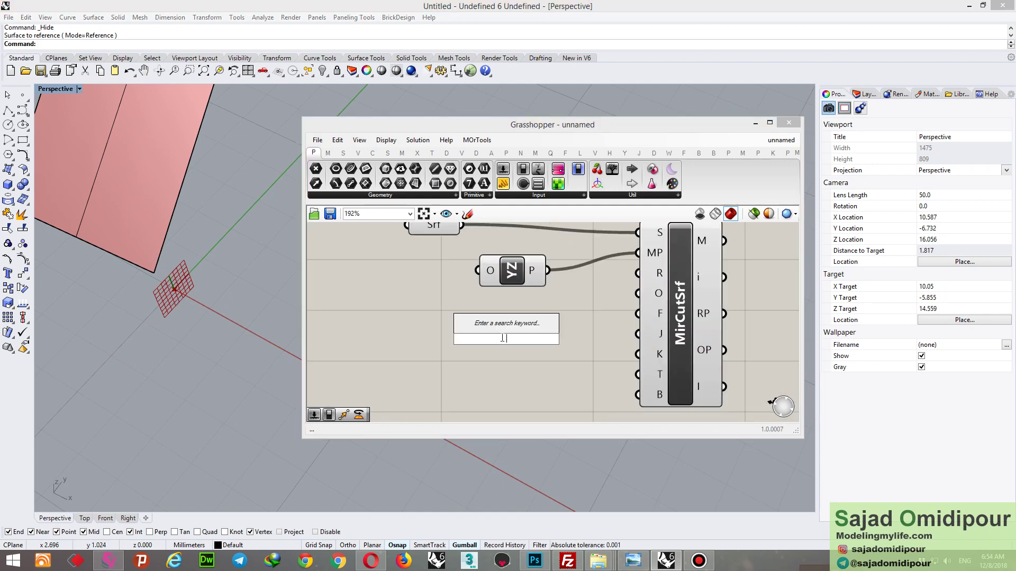
{"action": "scroll", "coordinate": [659, 297], "scroll_direction": "up", "scroll_amount": 3}
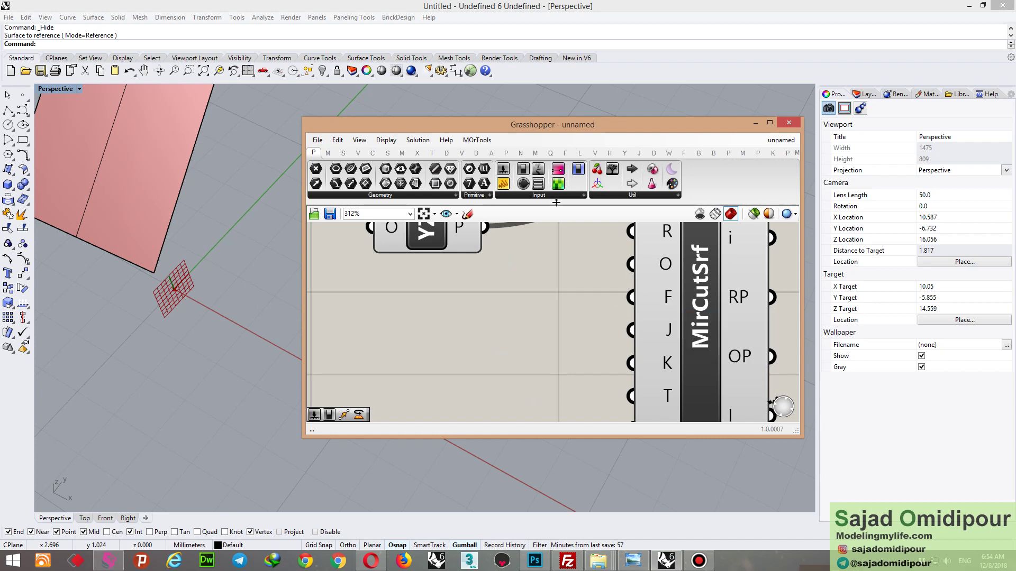
{"action": "left_click_drag", "start_coordinate": [529, 170], "coordinate": [443, 365]}
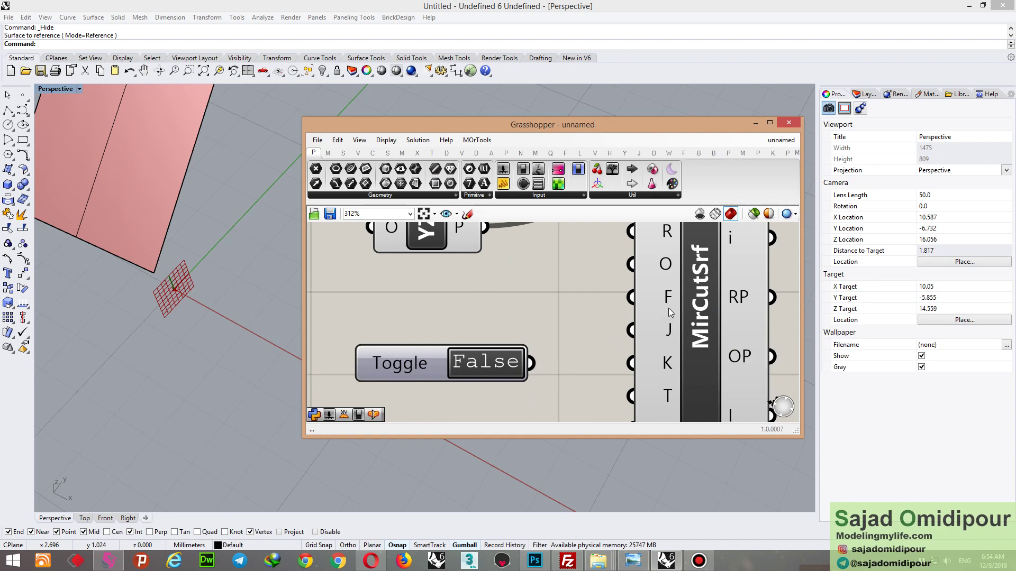
{"action": "double_click", "coordinate": [503, 364]}
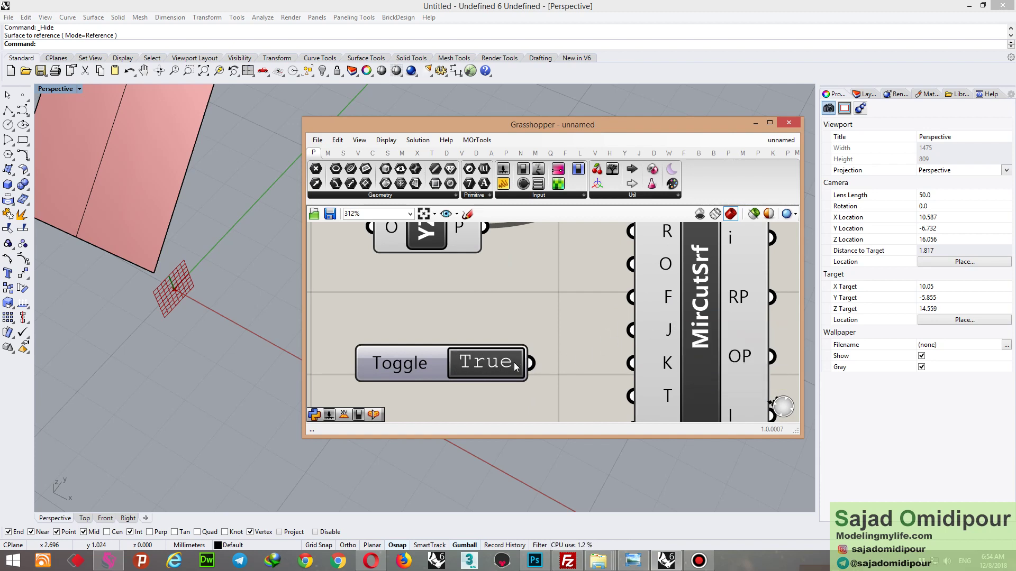
{"action": "left_click_drag", "start_coordinate": [529, 363], "coordinate": [636, 302]}
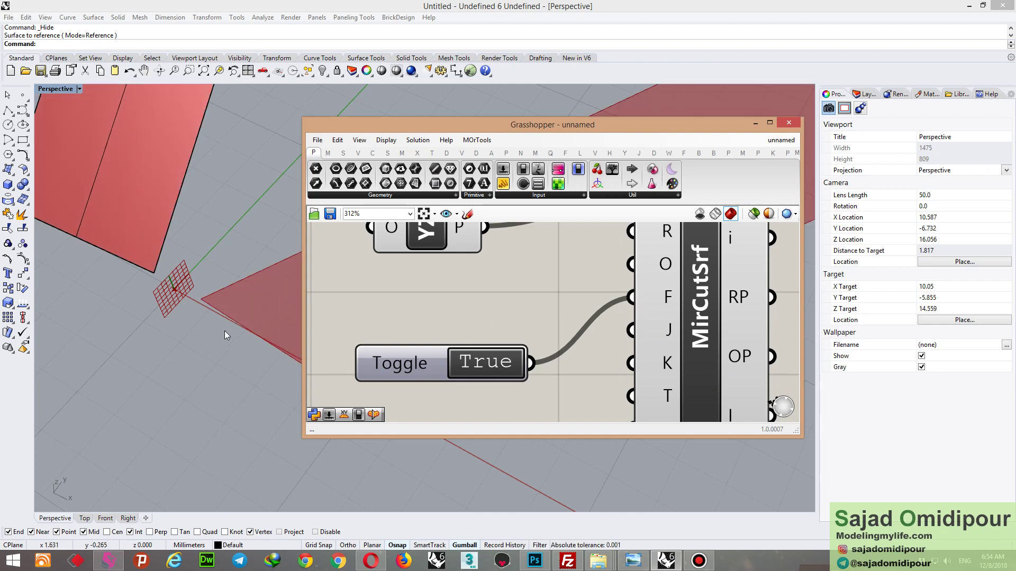
Compare the original surface and its mirrored copy around the YZ plane in the Top view.
{"action": "scroll", "coordinate": [120, 250], "scroll_direction": "down", "scroll_amount": 10}
{"action": "left_click", "coordinate": [84, 518]}
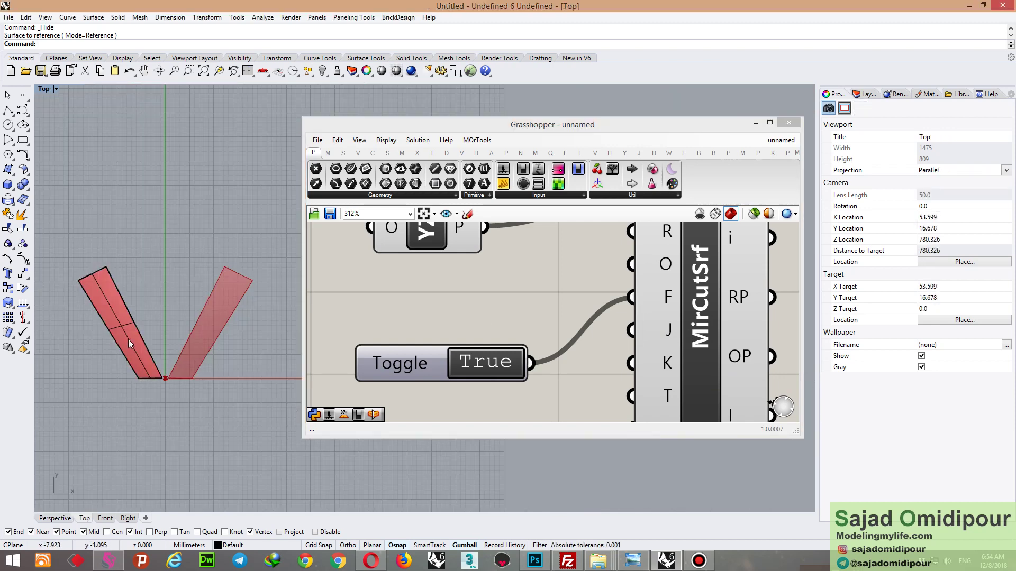
{"action": "scroll", "coordinate": [150, 363], "scroll_direction": "up", "scroll_amount": 5}
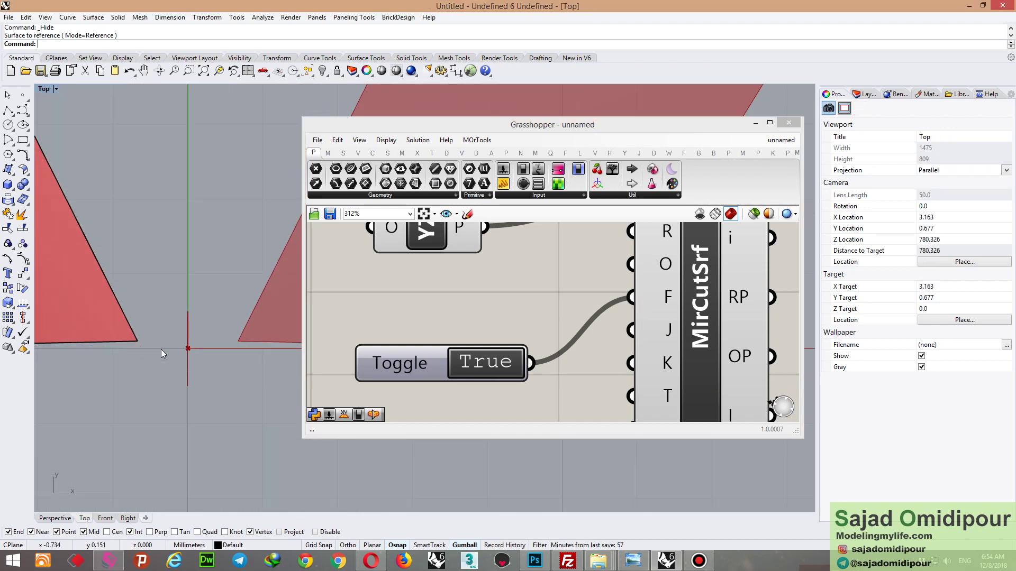
{"action": "scroll", "coordinate": [185, 348], "scroll_direction": "down", "scroll_amount": 3}
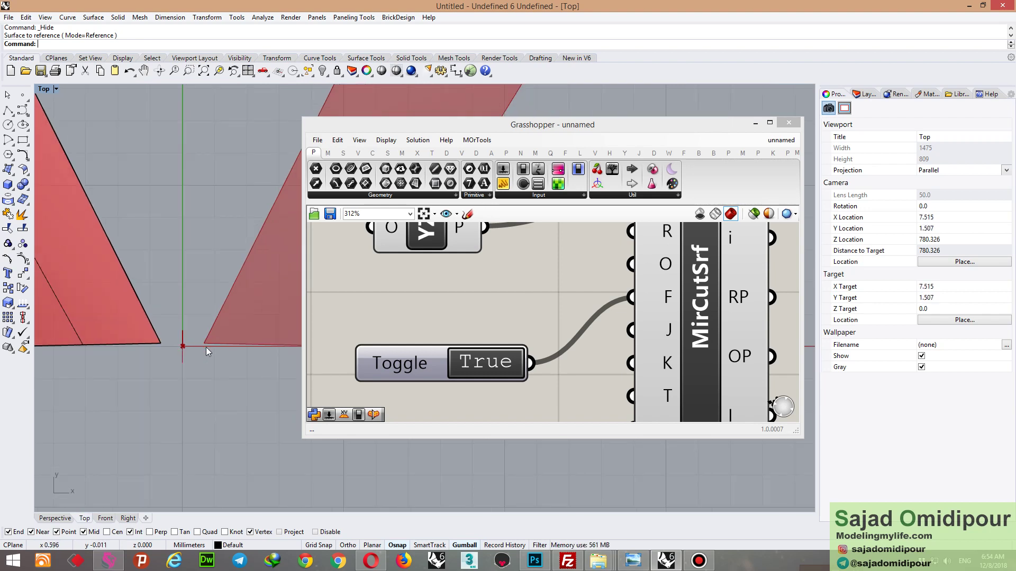
{"action": "scroll", "coordinate": [190, 364], "scroll_direction": "down", "scroll_amount": 3}
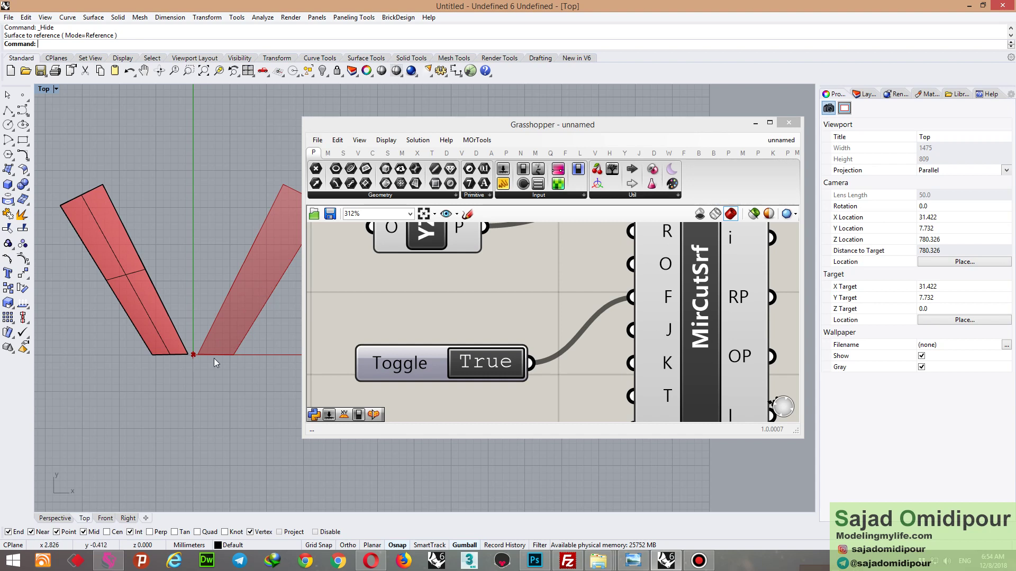
{"action": "scroll", "coordinate": [491, 288], "scroll_direction": "down", "scroll_amount": 3}
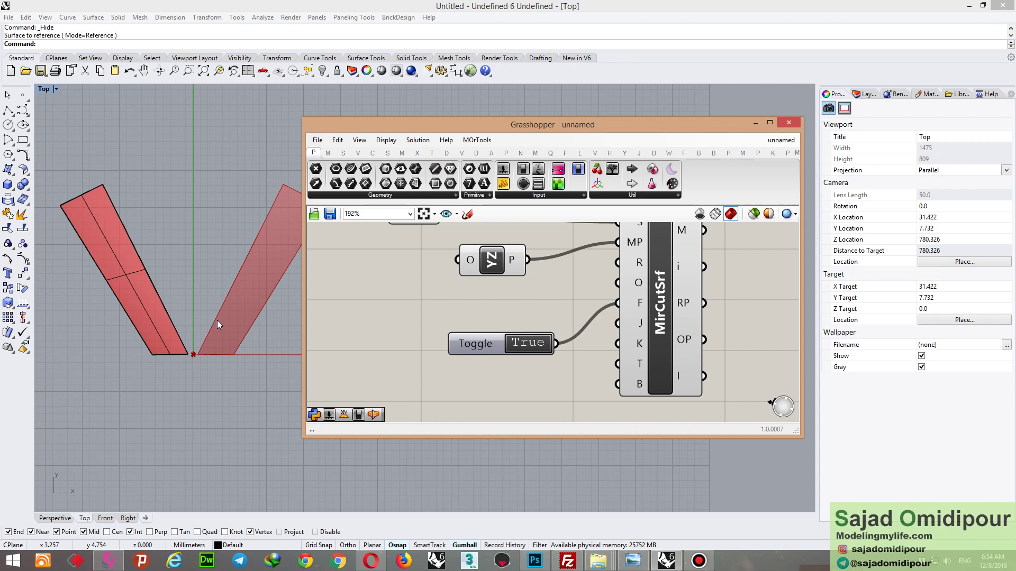
{"action": "scroll", "coordinate": [313, 333], "scroll_direction": "down", "scroll_amount": 3}
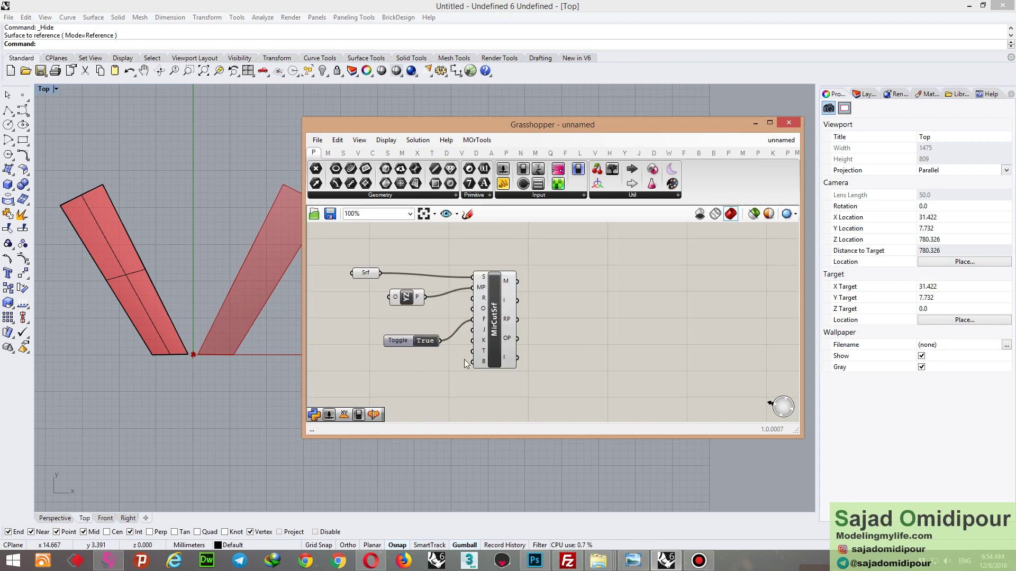
Add a number slider set to 3.2 and connect it to the R input of Mirror Cut Surface.
{"action": "left_click", "coordinate": [502, 355]}
{"action": "scroll", "coordinate": [409, 363], "scroll_direction": "up", "scroll_amount": 3}
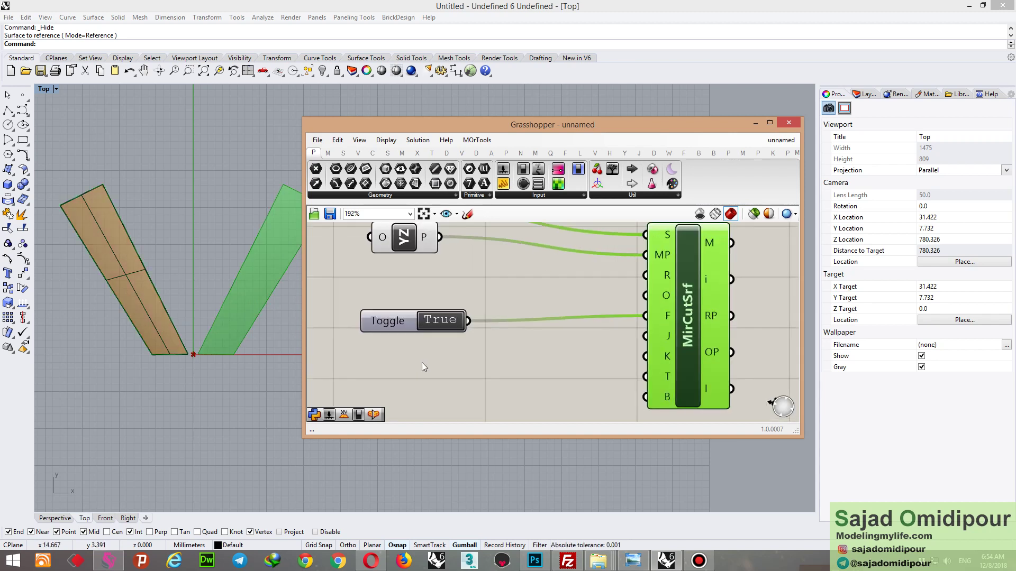
{"action": "scroll", "coordinate": [665, 279], "scroll_direction": "up", "scroll_amount": 2}
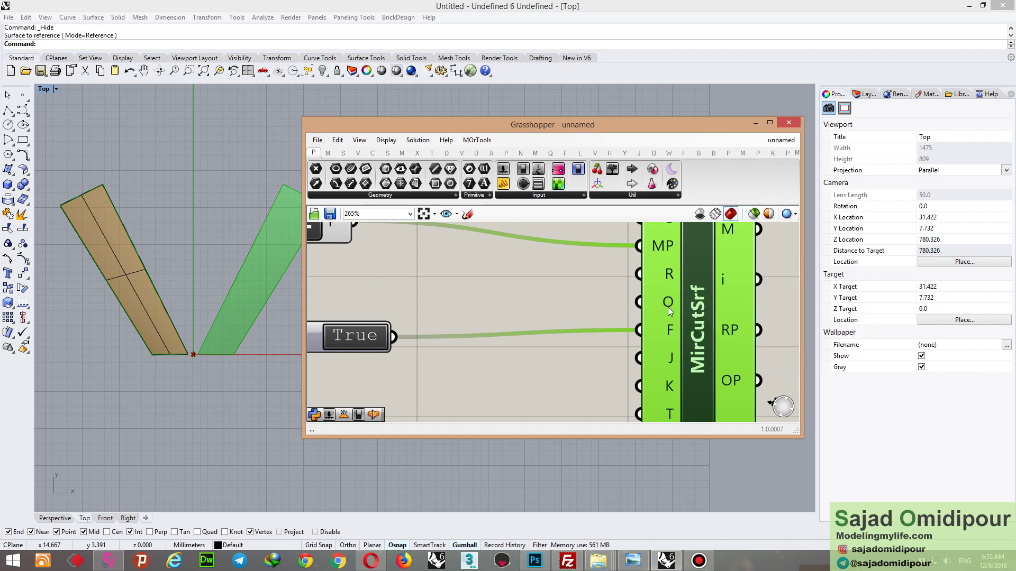
{"action": "double_click", "coordinate": [400, 385]}
{"action": "type", "text": "3.2"}
{"action": "key", "text": "Return"}
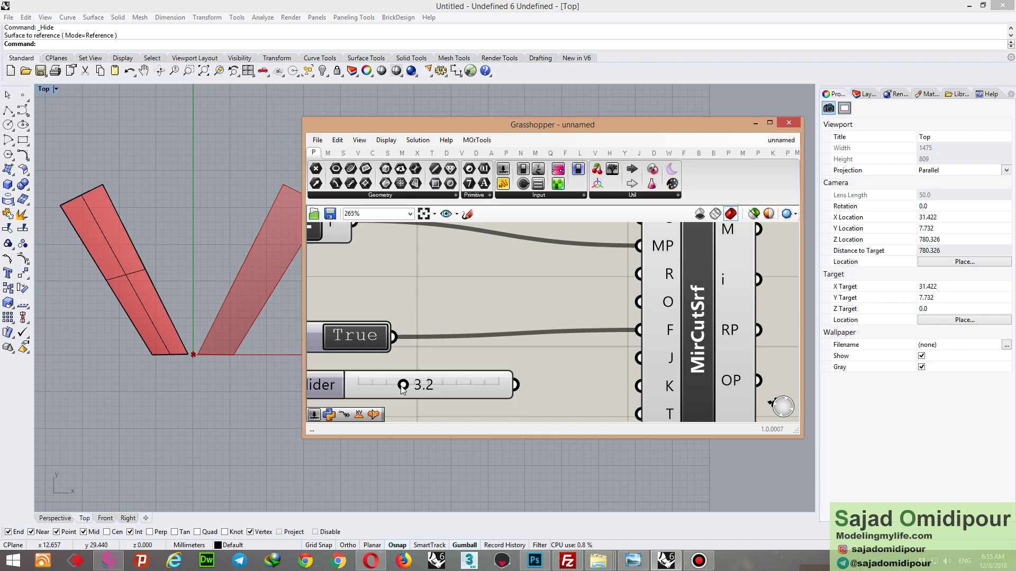
{"action": "left_click_drag", "start_coordinate": [516, 384], "coordinate": [639, 274]}
Check the cut near the mirror plane and set the Reach slider to 3.0.
{"action": "left_click", "coordinate": [230, 414]}
{"action": "scroll", "coordinate": [176, 348], "scroll_direction": "up", "scroll_amount": 5}
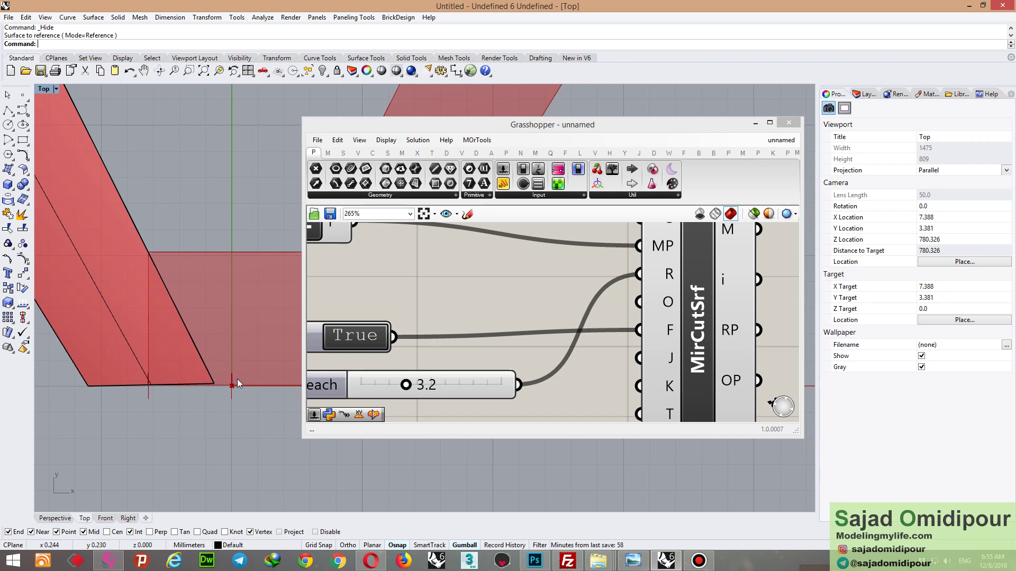
{"action": "scroll", "coordinate": [203, 380], "scroll_direction": "down", "scroll_amount": 3}
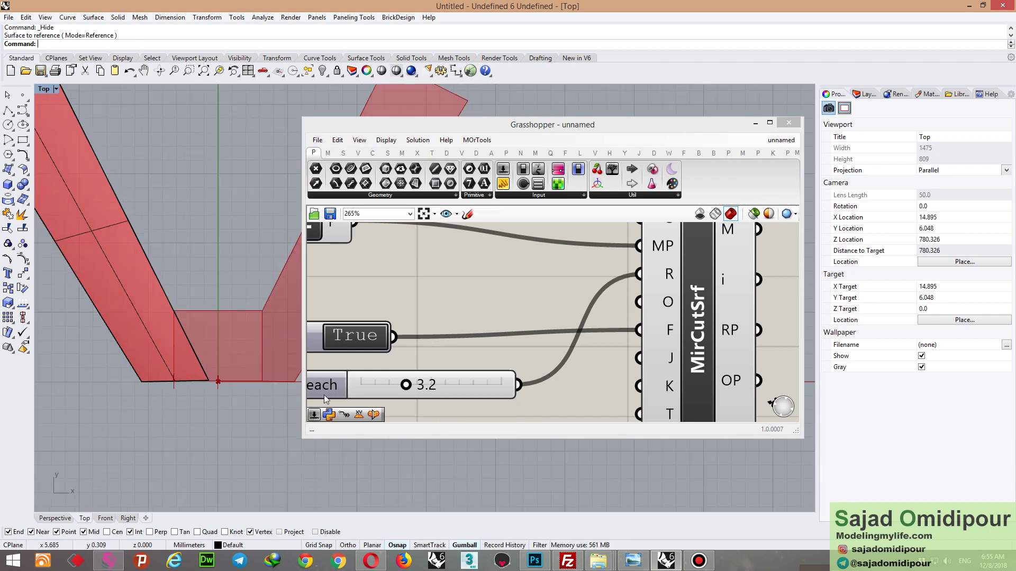
{"action": "mouse_move", "coordinate": [405, 385]}
{"action": "left_mouse_down"}
{"action": "mouse_move", "coordinate": [442, 391]}
{"action": "mouse_move", "coordinate": [371, 392]}
{"action": "mouse_move", "coordinate": [466, 394]}
{"action": "mouse_move", "coordinate": [387, 398]}
{"action": "mouse_move", "coordinate": [476, 405]}
{"action": "mouse_move", "coordinate": [405, 405]}
{"action": "left_mouse_up"}
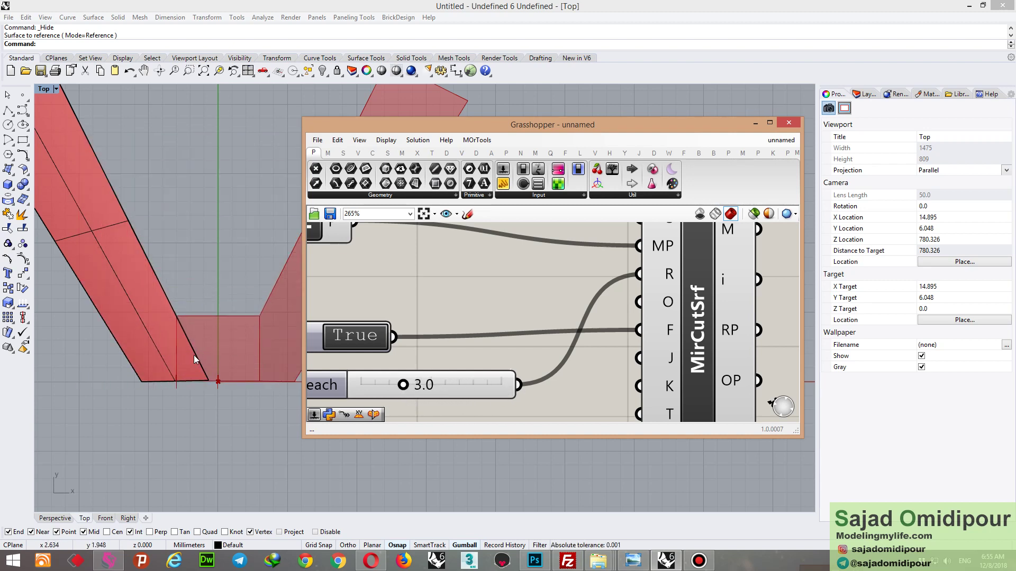
Add a number slider set to 3.000 and connect it to the O input of Mirror Cut Surface.
{"action": "scroll", "coordinate": [557, 232], "scroll_direction": "down", "scroll_amount": 3}
{"action": "left_click", "coordinate": [714, 349]}
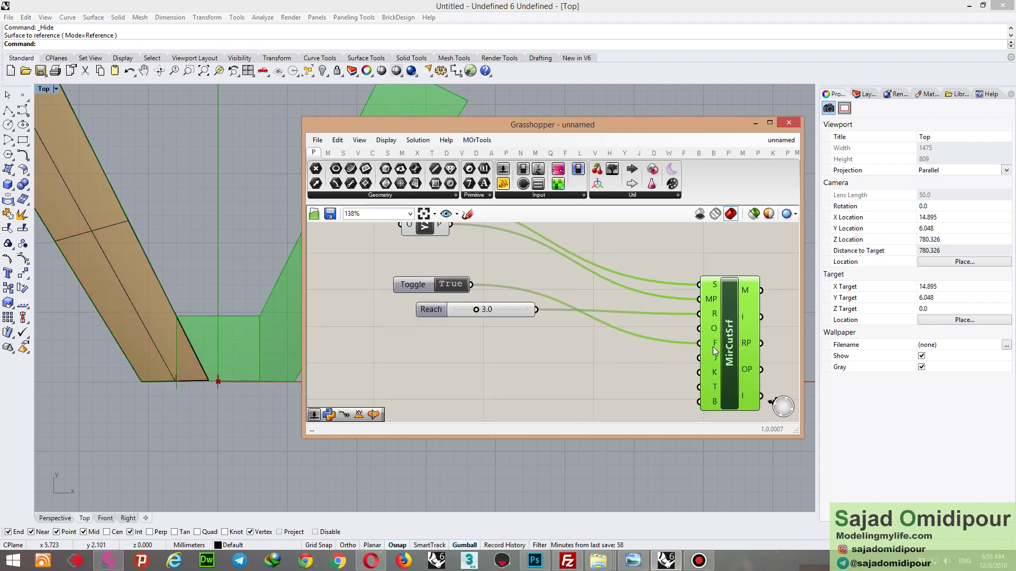
{"action": "scroll", "coordinate": [212, 376], "scroll_direction": "down", "scroll_amount": 4}
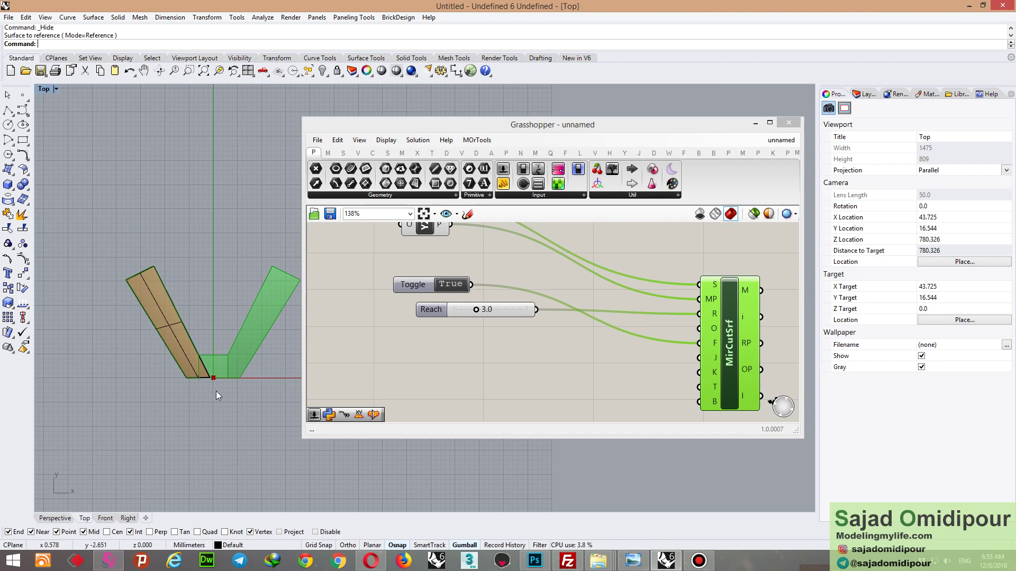
{"action": "scroll", "coordinate": [198, 369], "scroll_direction": "up", "scroll_amount": 2}
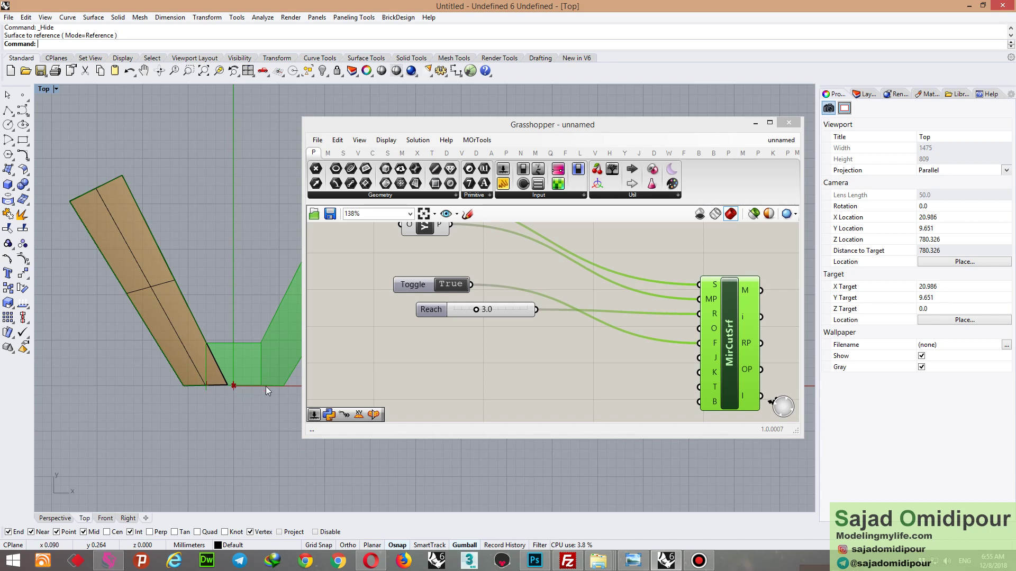
{"action": "double_click", "coordinate": [476, 373]}
{"action": "type", "text": "3"}
{"action": "key", "text": "Return"}
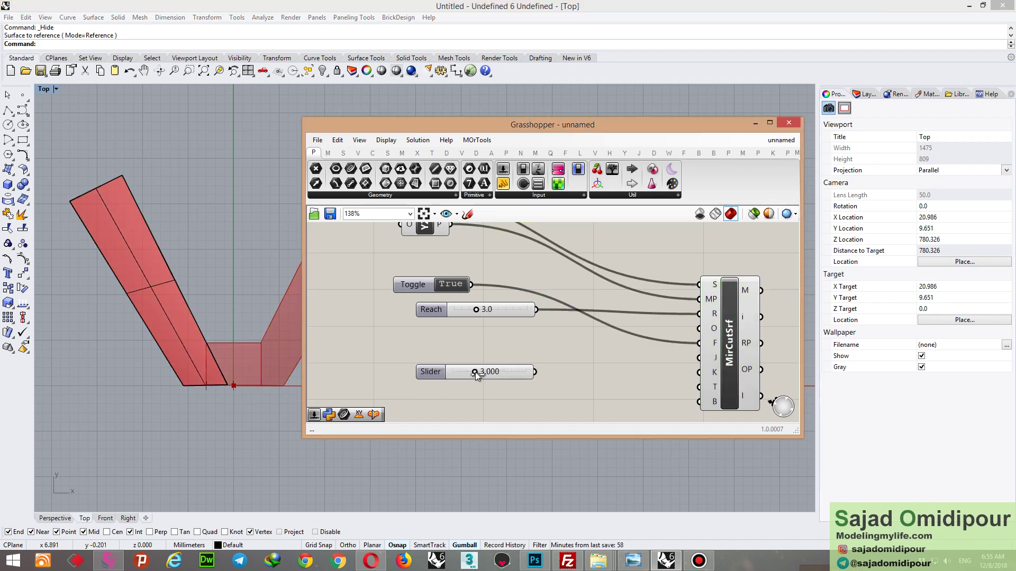
{"action": "scroll", "coordinate": [545, 375], "scroll_direction": "up", "scroll_amount": 2}
{"action": "left_click_drag", "start_coordinate": [545, 375], "coordinate": [768, 311]}
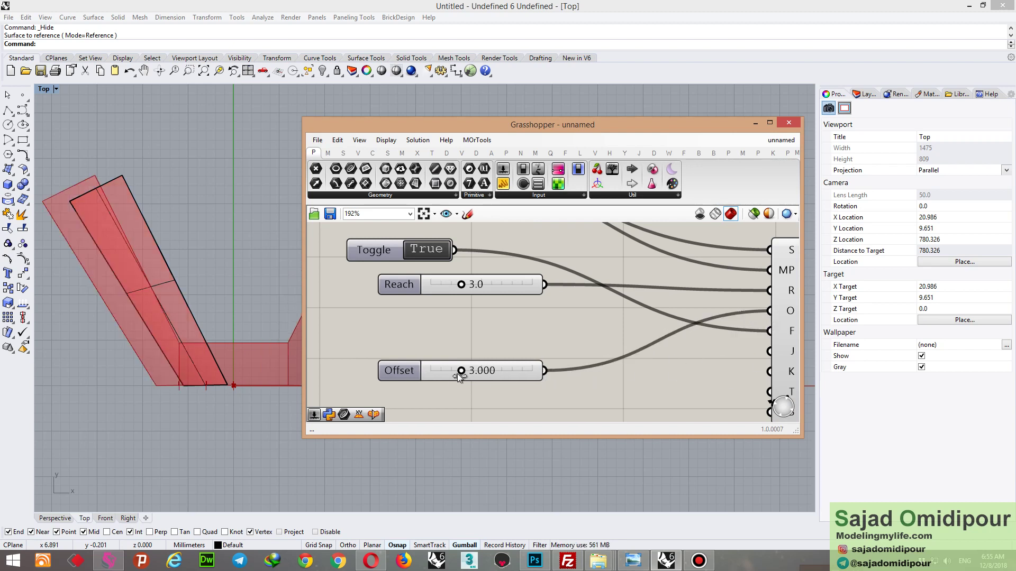
Try the Offset slider at 10.000 and settle it at 5.720.
{"action": "left_click_drag", "start_coordinate": [459, 375], "coordinate": [531, 371]}
{"action": "scroll", "coordinate": [63, 258], "scroll_direction": "down", "scroll_amount": 2}
{"action": "left_click", "coordinate": [64, 257]}
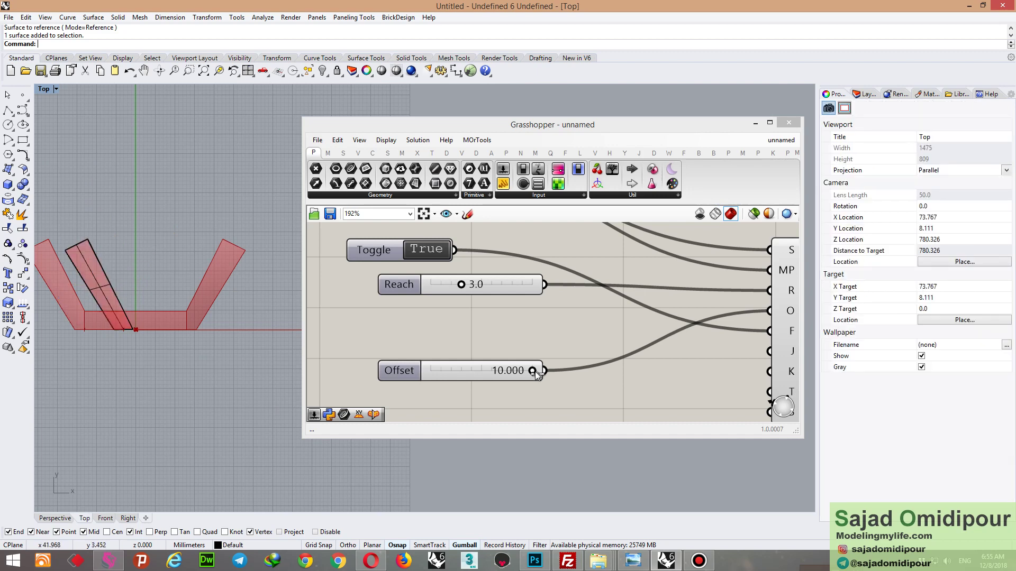
{"action": "left_click_drag", "start_coordinate": [532, 371], "coordinate": [495, 396]}
Turn off the preview of the components feeding Mirror Cut Surface and hide the original slanted surface in the Top view.
{"action": "scroll", "coordinate": [546, 372], "scroll_direction": "down", "scroll_amount": 4}
{"action": "left_click_drag", "start_coordinate": [580, 262], "coordinate": [405, 389]}
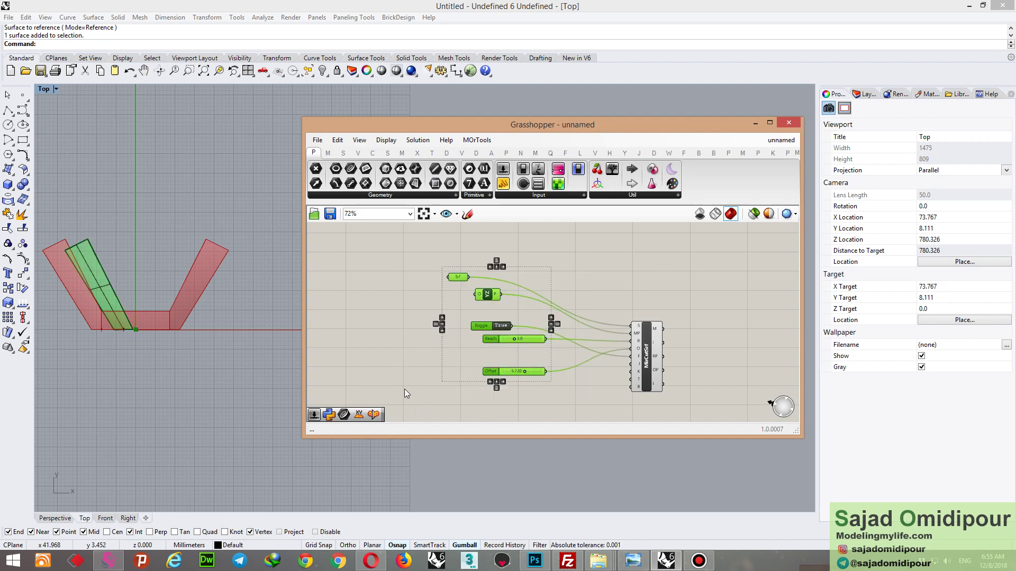
{"action": "right_click", "coordinate": [416, 291]}
{"action": "left_click", "coordinate": [440, 312]}
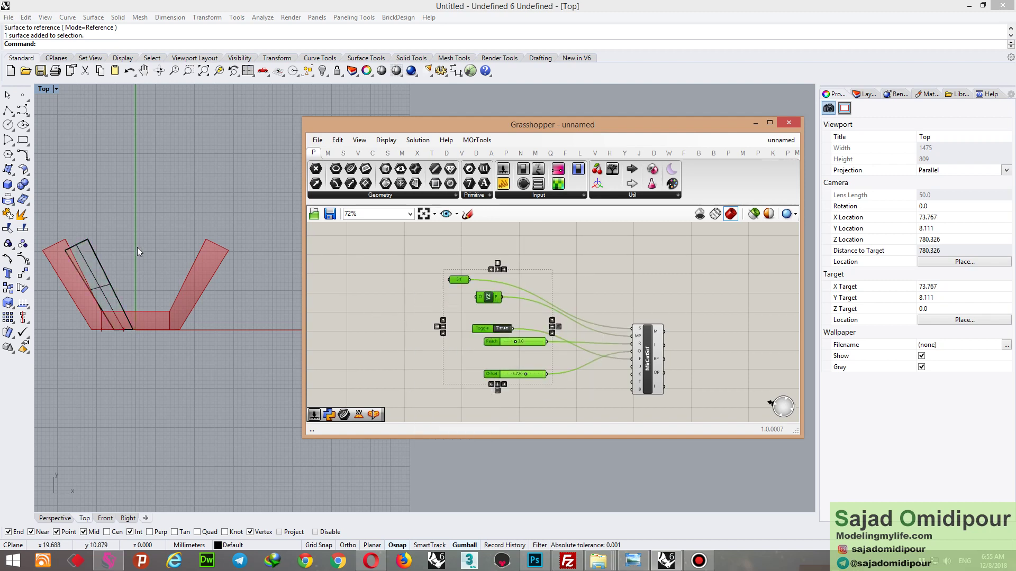
{"action": "left_click_drag", "start_coordinate": [155, 237], "coordinate": [106, 329]}
{"action": "left_click", "coordinate": [322, 70]}
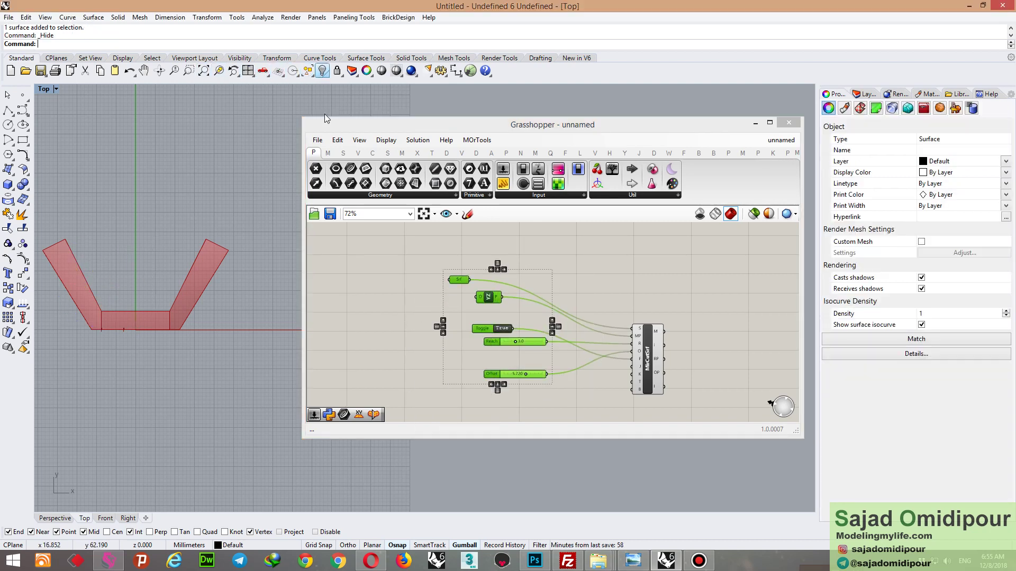
{"action": "left_click", "coordinate": [381, 273]}
Examine the J, K, T and B inputs of Mirror Cut Surface and both corners of the joined result in the Top view.
{"action": "scroll", "coordinate": [609, 354], "scroll_direction": "up", "scroll_amount": 6}
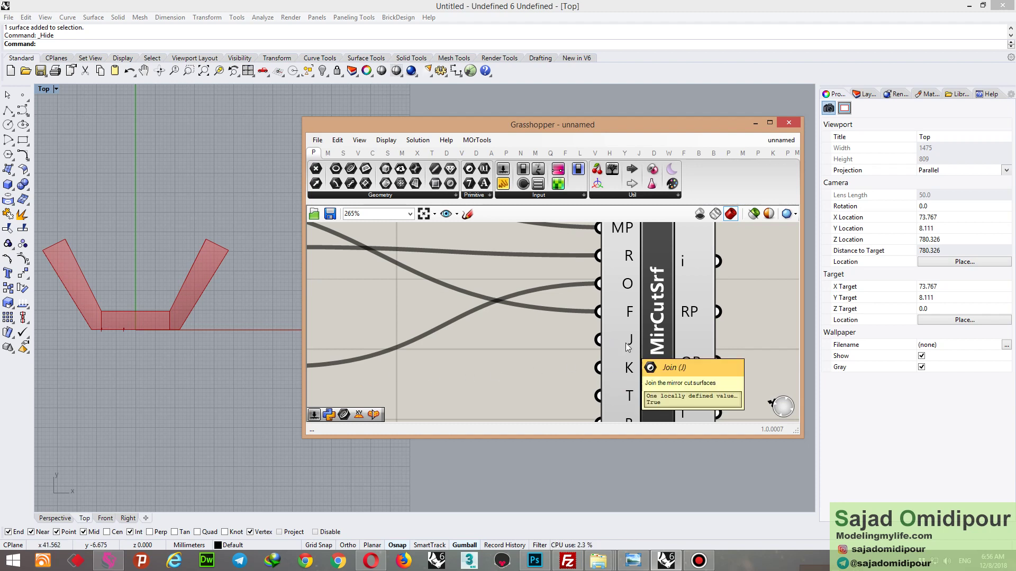
{"action": "scroll", "coordinate": [640, 355], "scroll_direction": "down", "scroll_amount": 1}
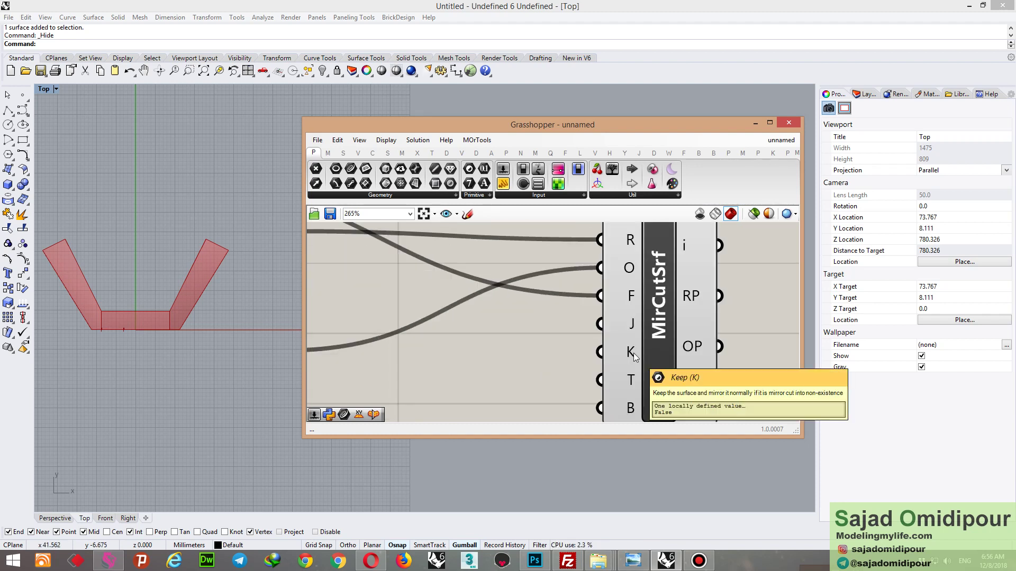
{"action": "scroll", "coordinate": [618, 357], "scroll_direction": "up", "scroll_amount": 1}
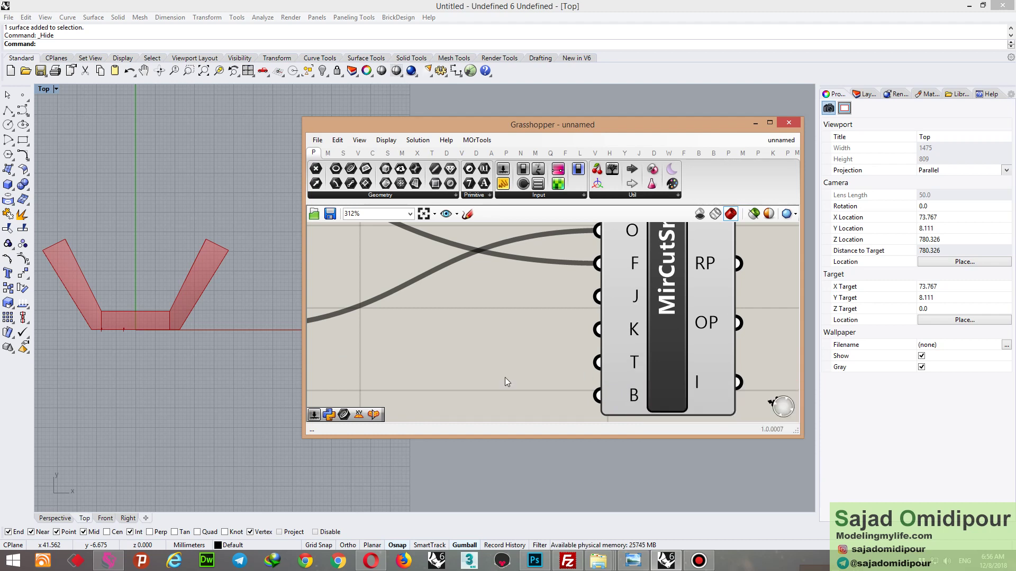
{"action": "scroll", "coordinate": [154, 352], "scroll_direction": "up", "scroll_amount": 5}
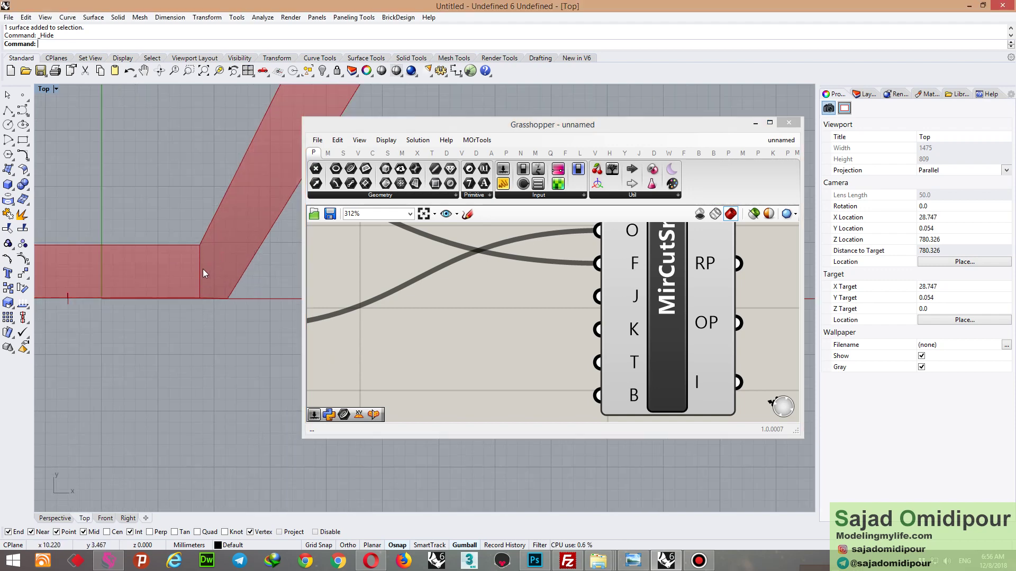
{"action": "scroll", "coordinate": [195, 290], "scroll_direction": "down", "scroll_amount": 3}
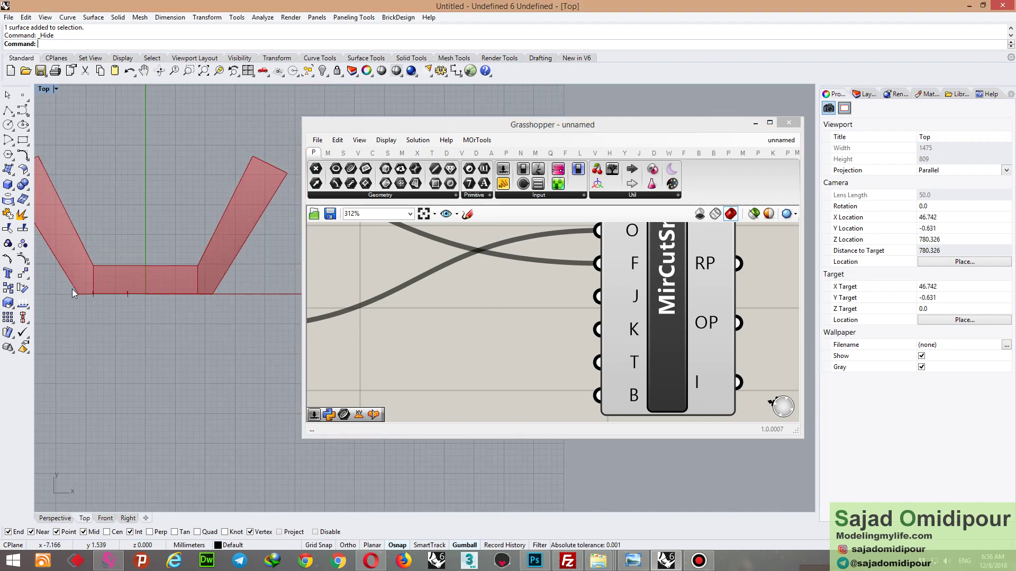
{"action": "scroll", "coordinate": [204, 278], "scroll_direction": "up", "scroll_amount": 2}
{"action": "scroll", "coordinate": [211, 268], "scroll_direction": "down", "scroll_amount": 2}
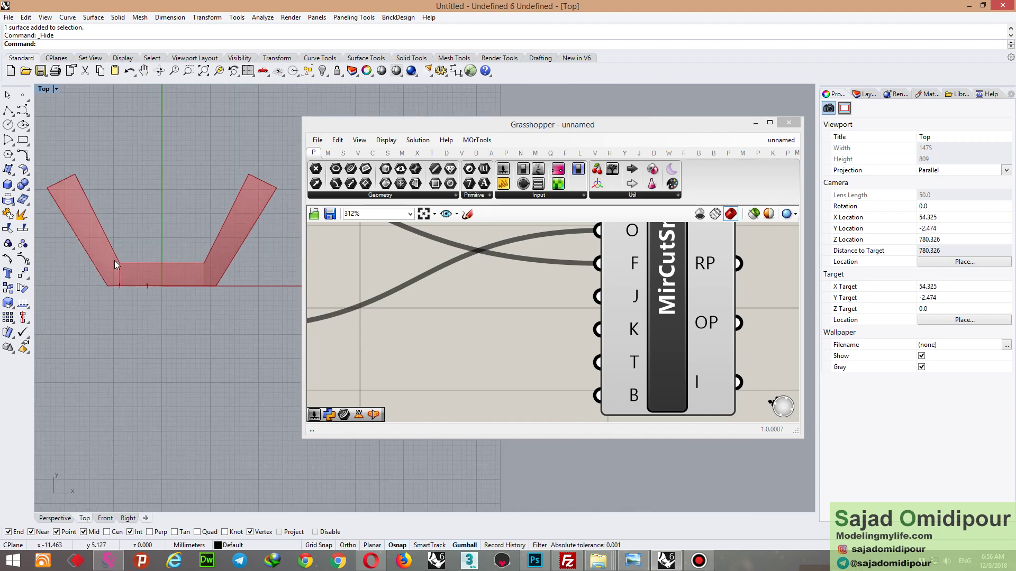
{"action": "mouse_move", "coordinate": [636, 364]}
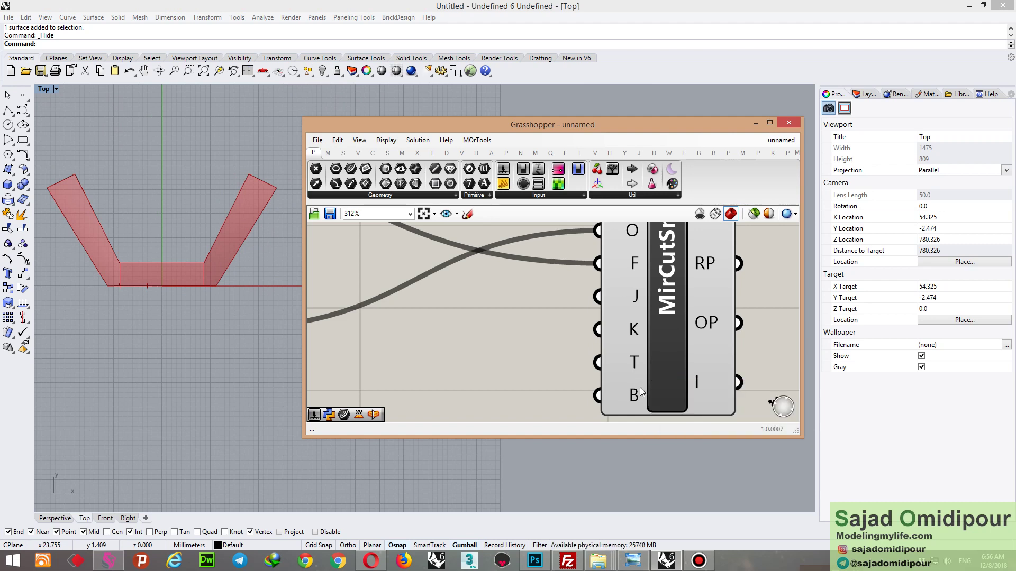
{"action": "mouse_move", "coordinate": [639, 391]}
Show all hidden Rhino objects and switch to the Perspective view.
{"action": "left_click", "coordinate": [202, 347]}
{"action": "key", "text": "ctrl+alt+h"}
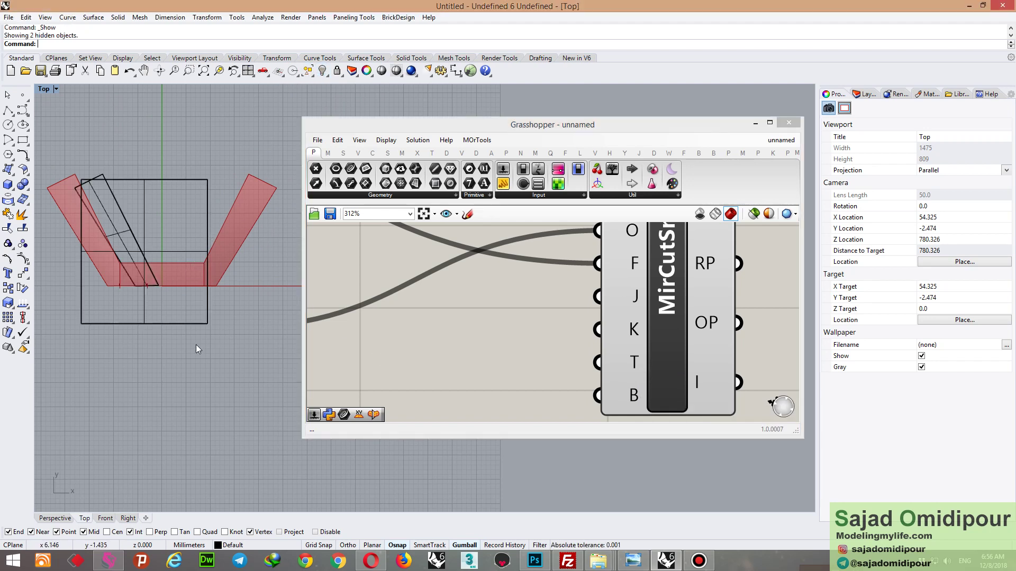
{"action": "left_click", "coordinate": [55, 519]}
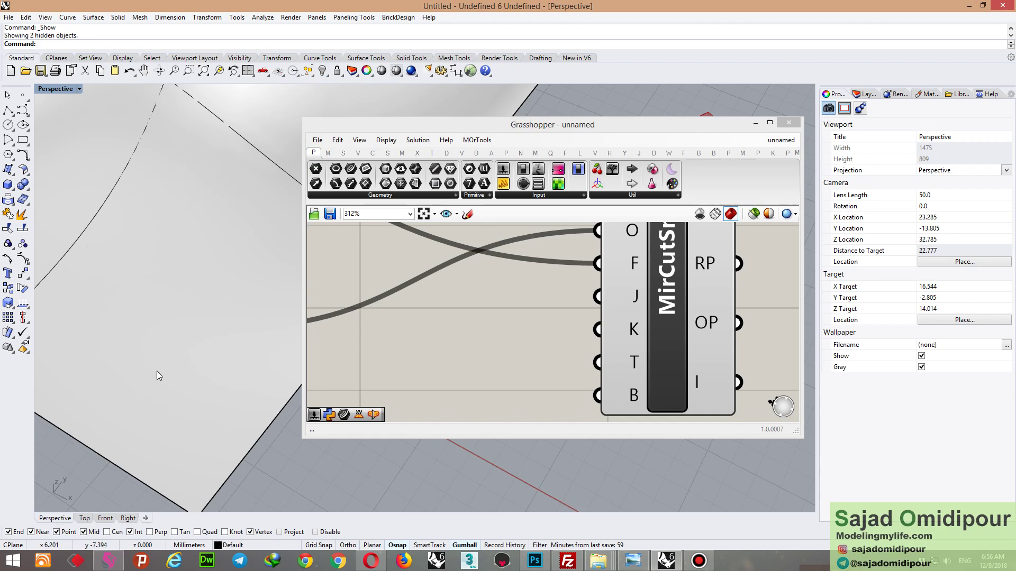
Reference the large curved Rhino surface in the Srf parameter instead of the slanted strip.
{"action": "left_click", "coordinate": [495, 335]}
{"action": "scroll", "coordinate": [494, 335], "scroll_direction": "down", "scroll_amount": 5}
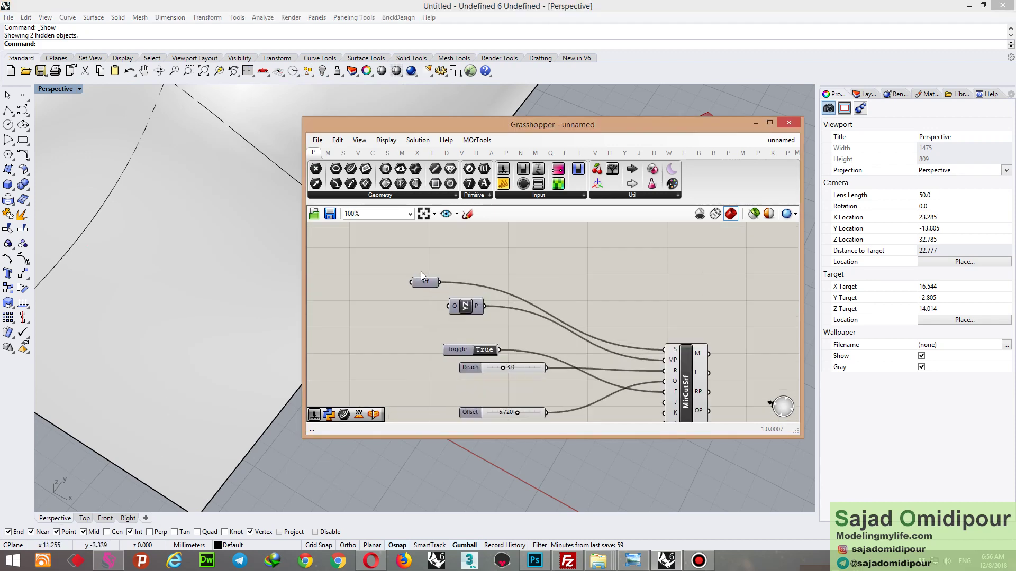
{"action": "left_click", "coordinate": [422, 281]}
{"action": "right_click", "coordinate": [421, 281]}
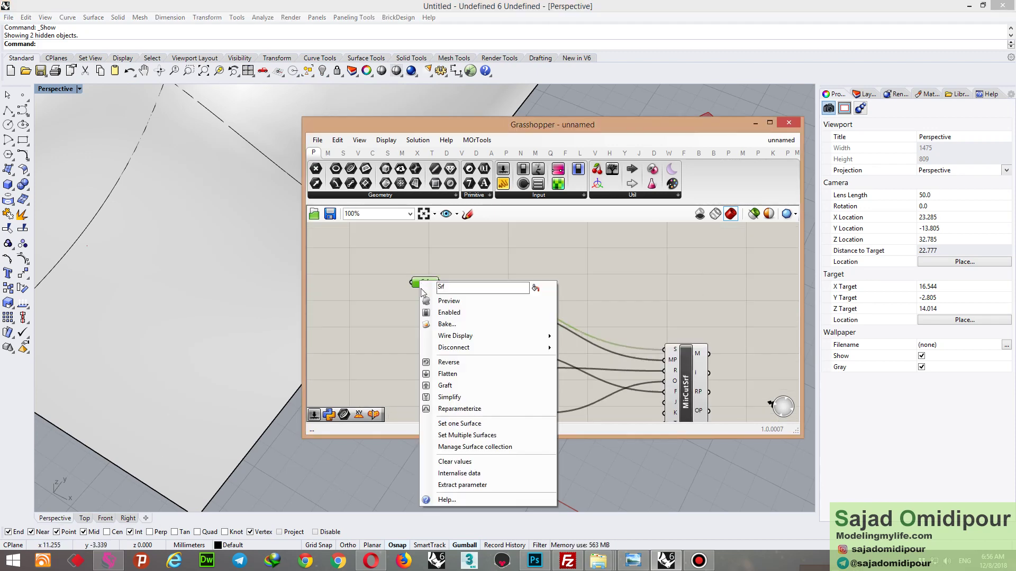
{"action": "left_click", "coordinate": [450, 423]}
{"action": "scroll", "coordinate": [329, 279], "scroll_direction": "down", "scroll_amount": 5}
{"action": "left_click", "coordinate": [269, 183]}
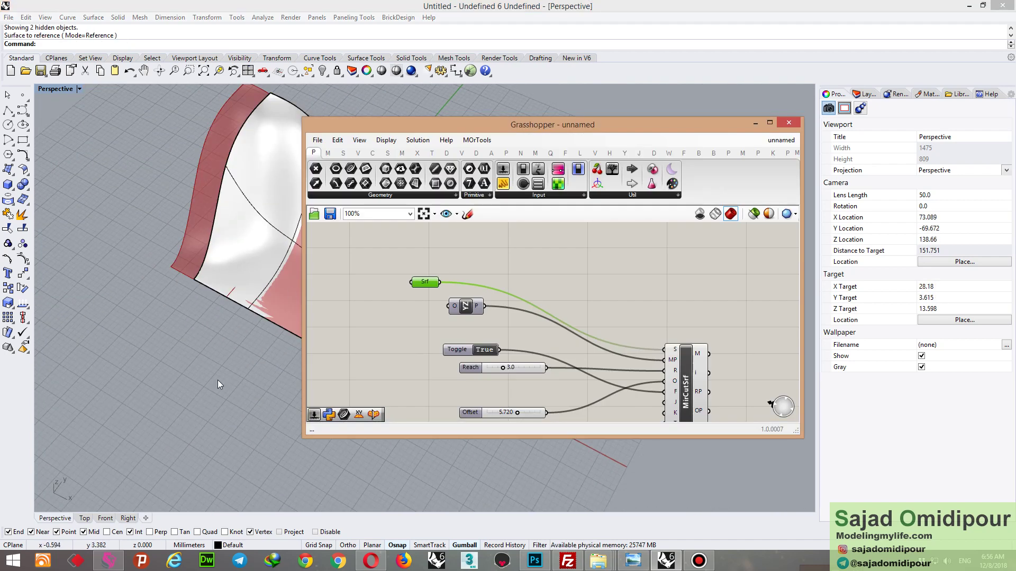
Hide the large curved surface and the narrow slanted strip in Rhino so only the Grasshopper preview is displayed.
{"action": "scroll", "coordinate": [191, 340], "scroll_direction": "down", "scroll_amount": 5}
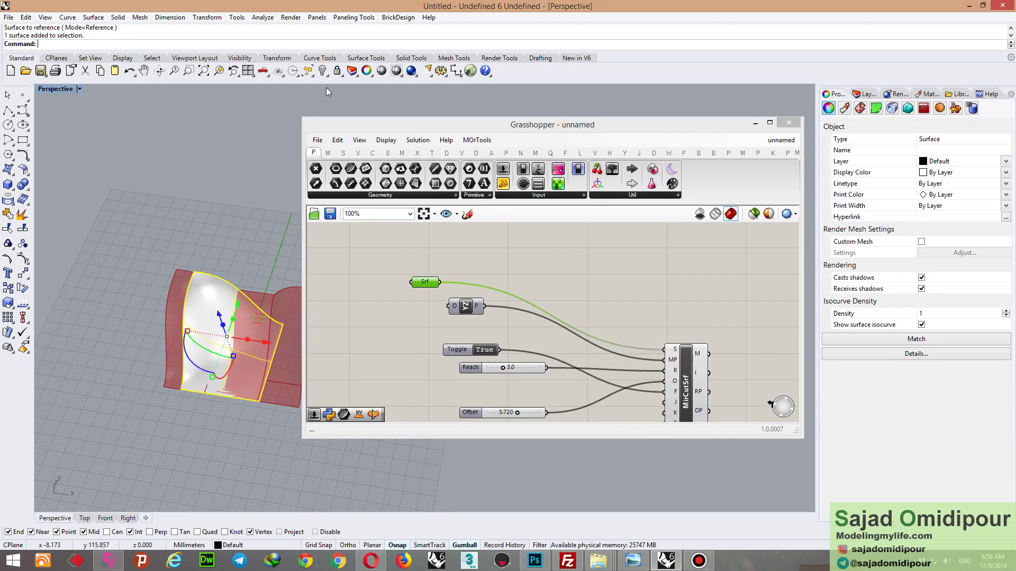
{"action": "left_click", "coordinate": [322, 70]}
{"action": "left_click", "coordinate": [496, 307]}
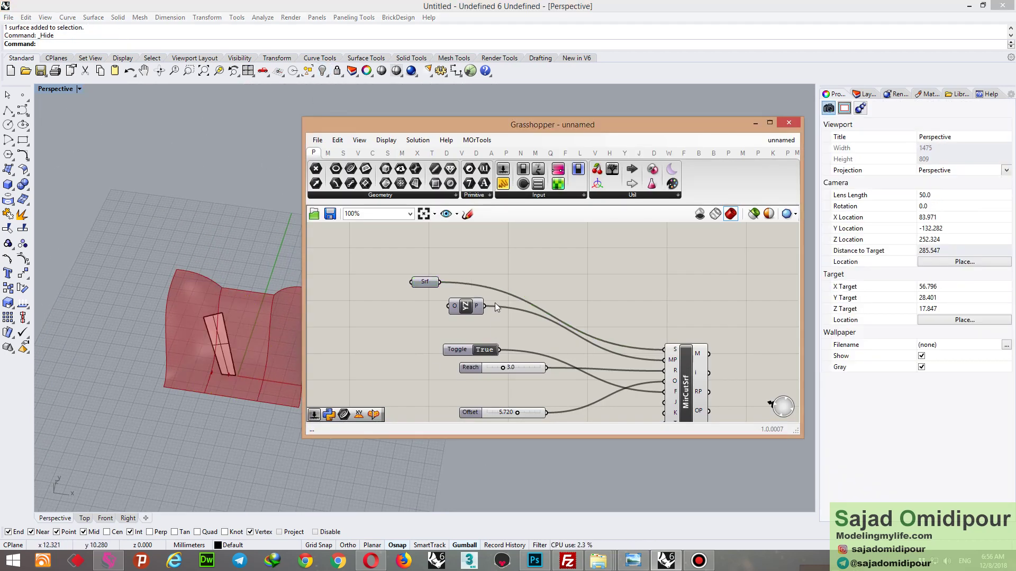
{"action": "left_click", "coordinate": [221, 344]}
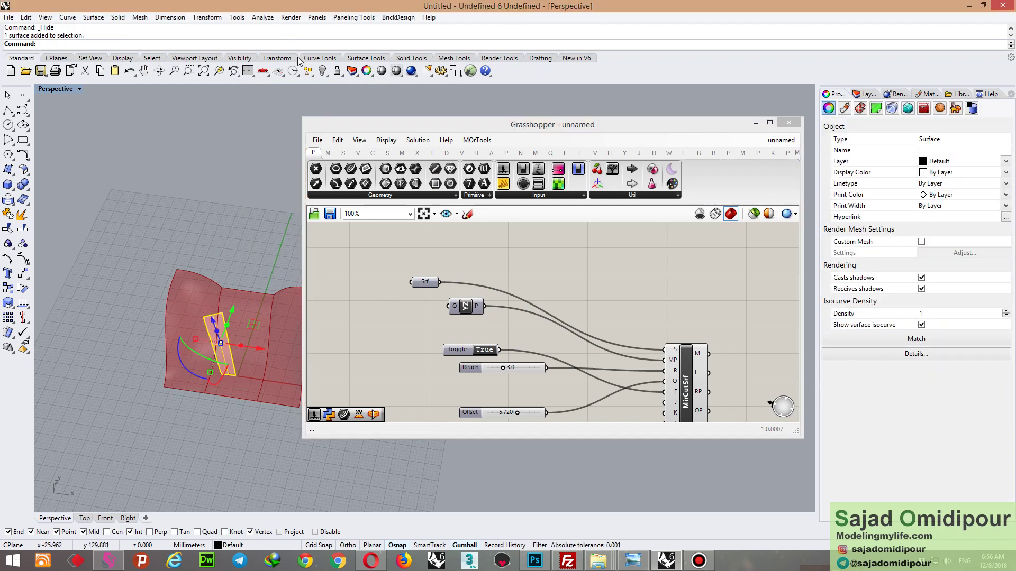
{"action": "left_click", "coordinate": [323, 71]}
Add an integer slider set to 1 and connect it to the T input of Mirror Cut Surface.
{"action": "right_click_drag", "start_coordinate": [132, 413], "coordinate": [171, 475]}
{"action": "scroll", "coordinate": [223, 335], "scroll_direction": "down", "scroll_amount": 5}
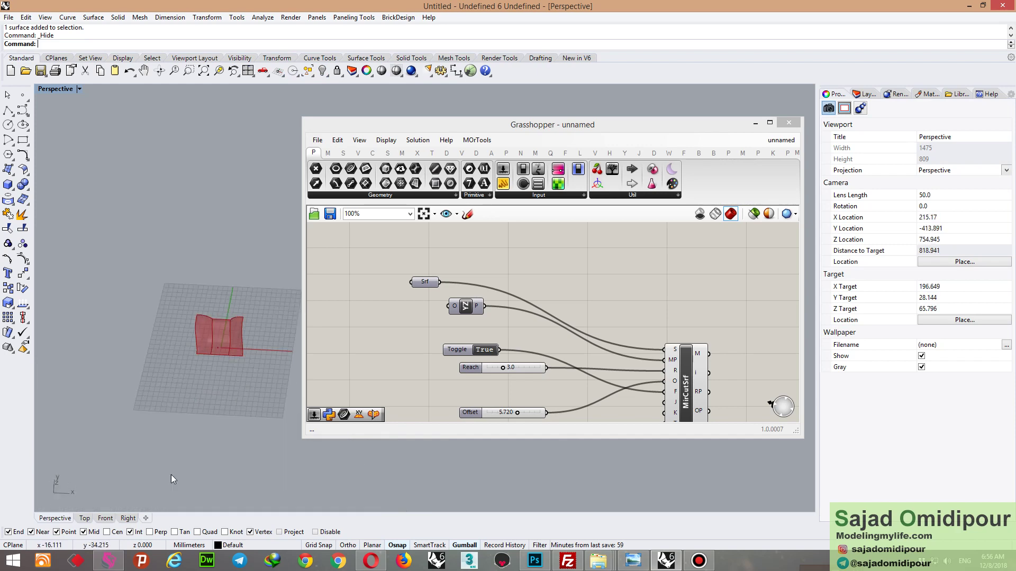
{"action": "scroll", "coordinate": [503, 384], "scroll_direction": "up", "scroll_amount": 5}
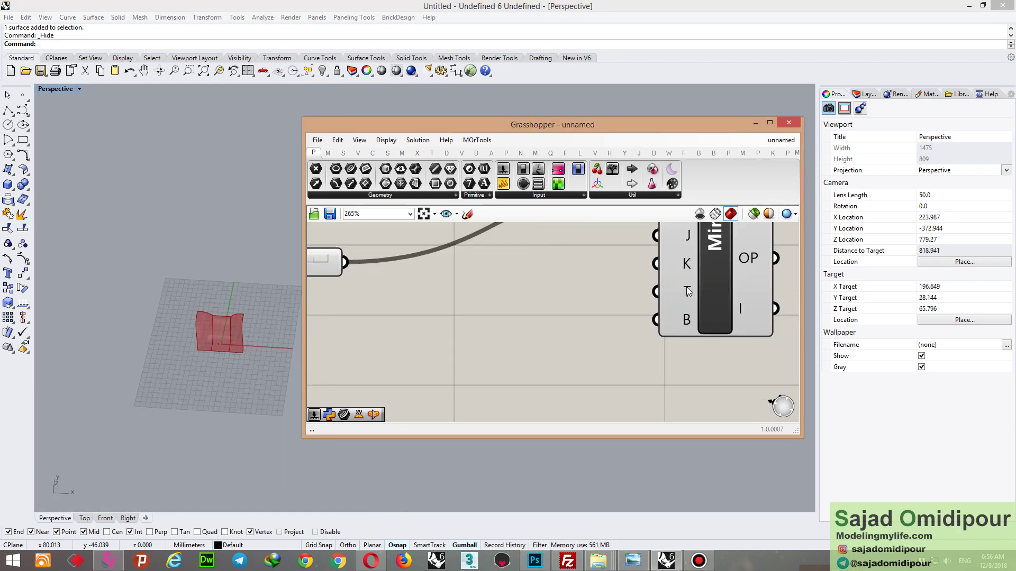
{"action": "right_click", "coordinate": [687, 292]}
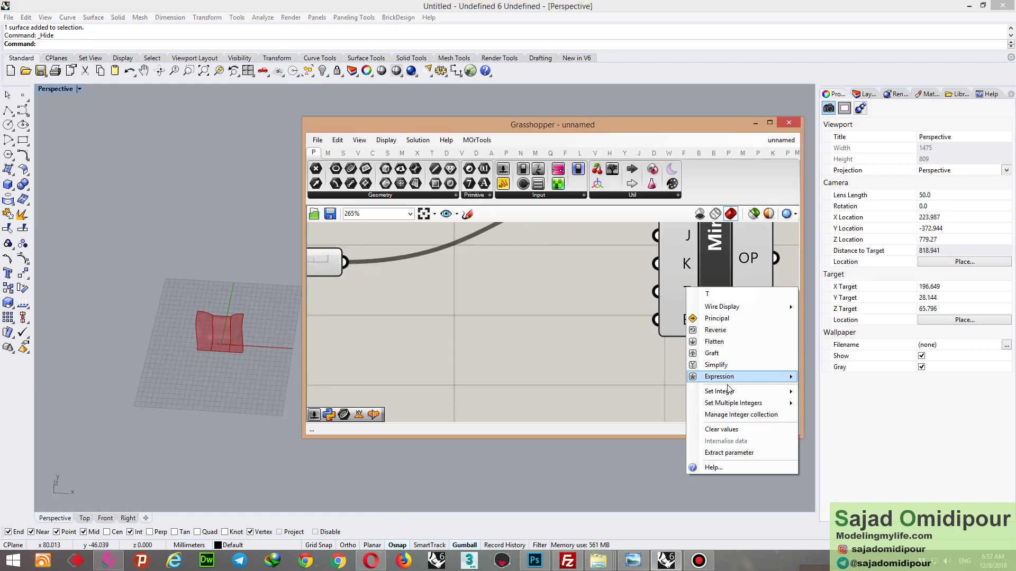
{"action": "double_click", "coordinate": [454, 310]}
{"action": "type", "text": "1"}
{"action": "key", "text": "Return"}
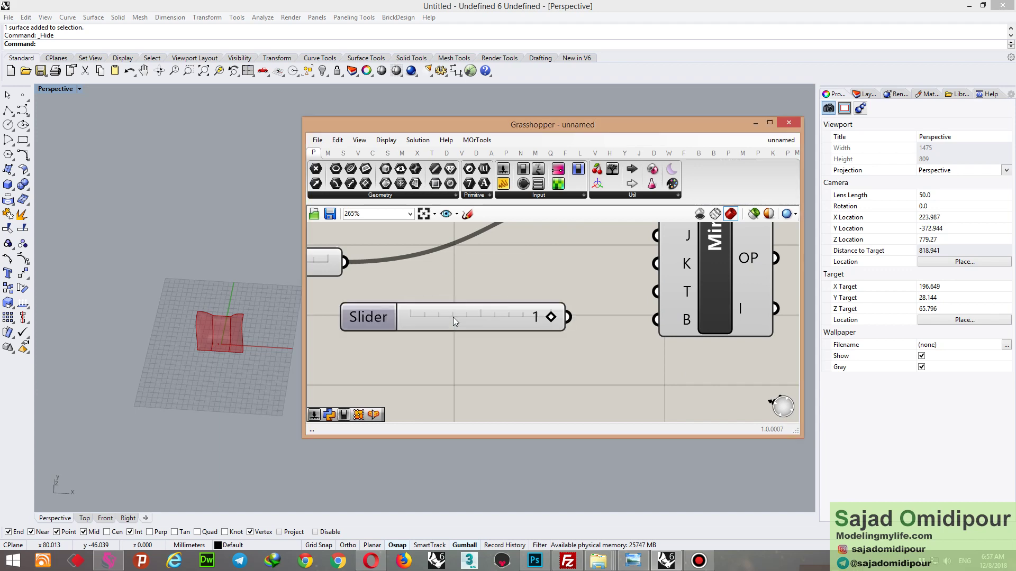
{"action": "left_click_drag", "start_coordinate": [567, 316], "coordinate": [656, 292]}
Set the Connection Type slider to 0 and inspect the bridge between the mirrored halves in the Perspective view.
{"action": "scroll", "coordinate": [591, 300], "scroll_direction": "up", "scroll_amount": 1}
{"action": "scroll", "coordinate": [221, 304], "scroll_direction": "up", "scroll_amount": 5}
{"action": "right_click_drag", "start_coordinate": [220, 303], "coordinate": [243, 354]}
{"action": "scroll", "coordinate": [243, 353], "scroll_direction": "up", "scroll_amount": 5}
{"action": "left_click_drag", "start_coordinate": [634, 319], "coordinate": [451, 337]}
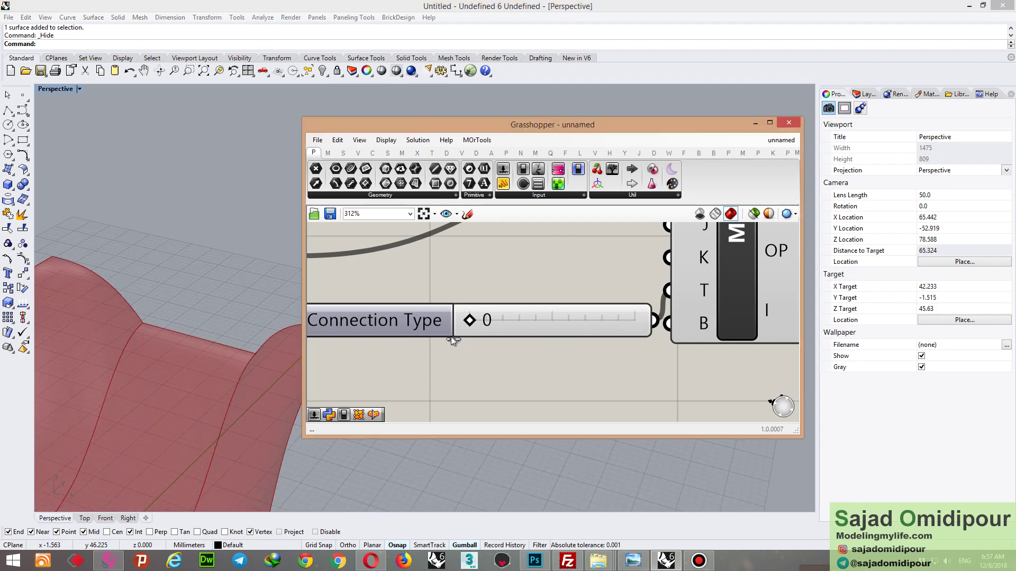
{"action": "scroll", "coordinate": [236, 350], "scroll_direction": "down", "scroll_amount": 5}
{"action": "right_click_drag", "start_coordinate": [236, 350], "coordinate": [142, 391]}
{"action": "scroll", "coordinate": [139, 373], "scroll_direction": "up", "scroll_amount": 3}
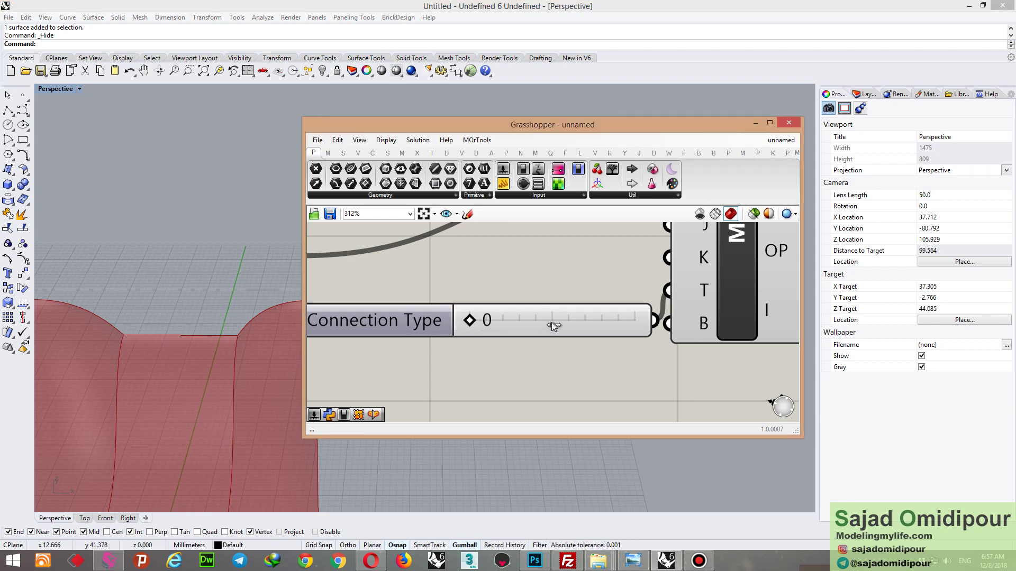
Set the Connection Type slider to 1 and check the options of the T input.
{"action": "left_click_drag", "start_coordinate": [551, 322], "coordinate": [575, 320]}
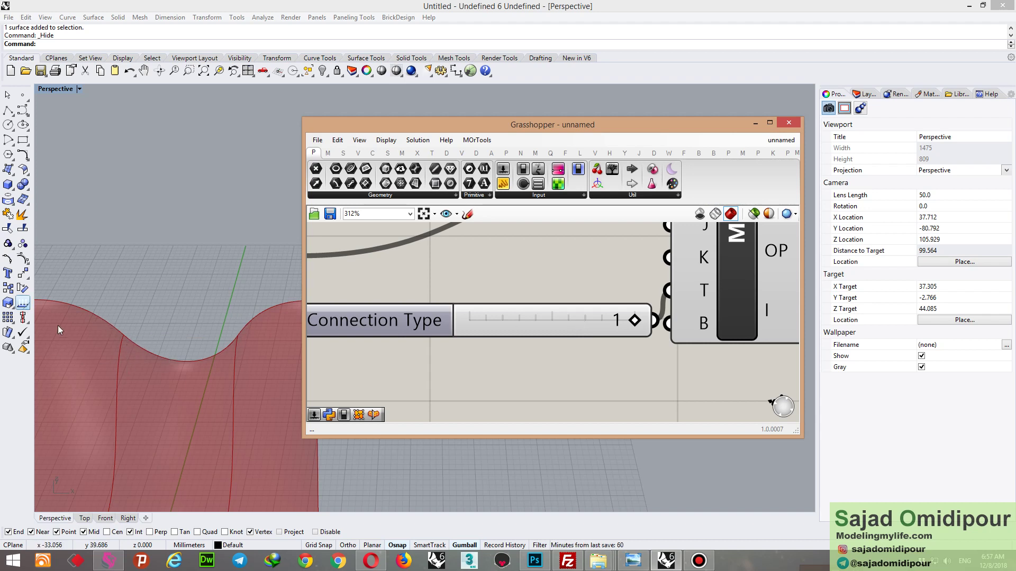
{"action": "right_click", "coordinate": [708, 291]}
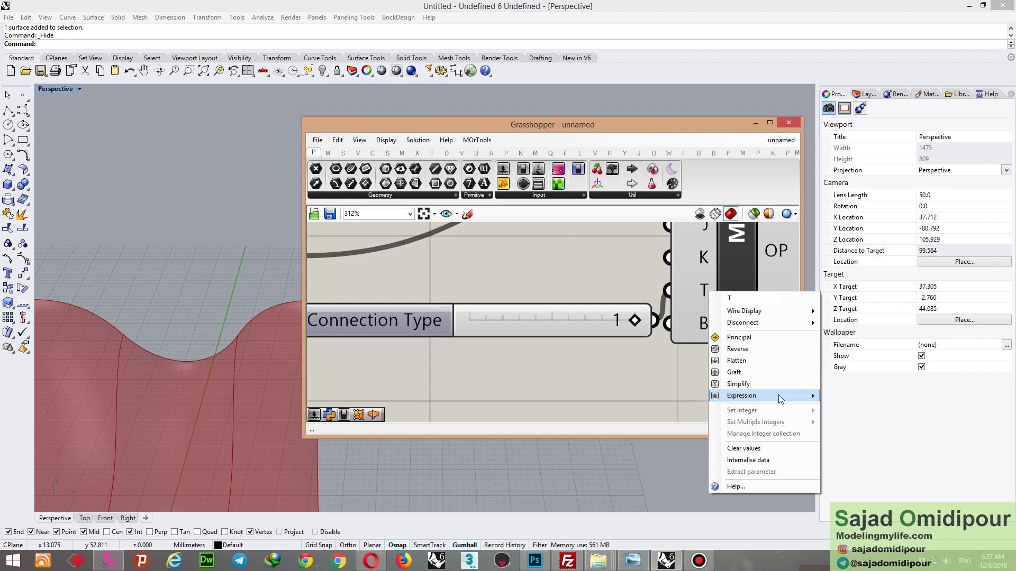
{"action": "left_click", "coordinate": [645, 354]}
Add a number slider below the Connection Type slider and set its minimum to -1.
{"action": "scroll", "coordinate": [651, 339], "scroll_direction": "down", "scroll_amount": 3}
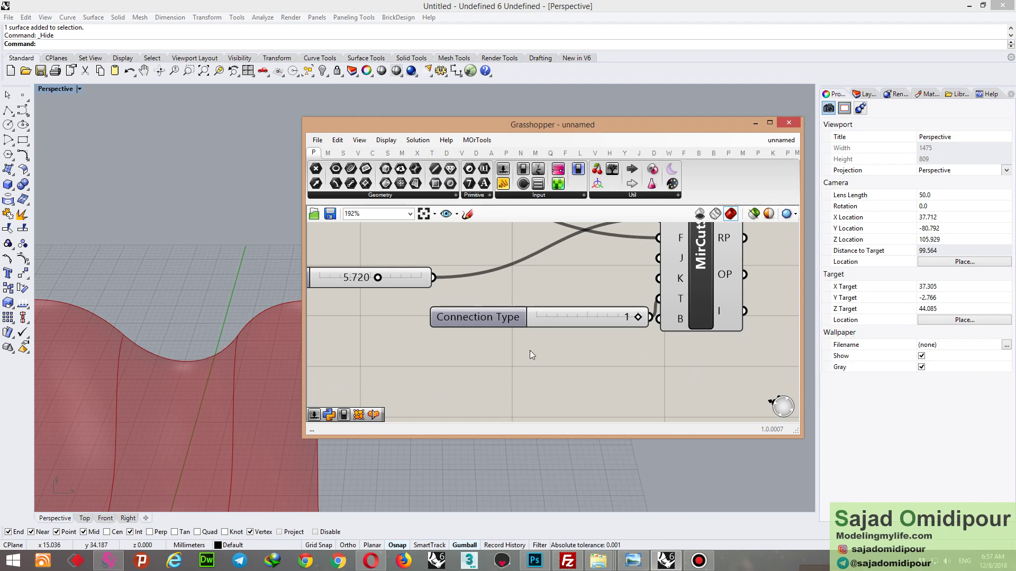
{"action": "left_click_drag", "start_coordinate": [503, 168], "coordinate": [423, 388]}
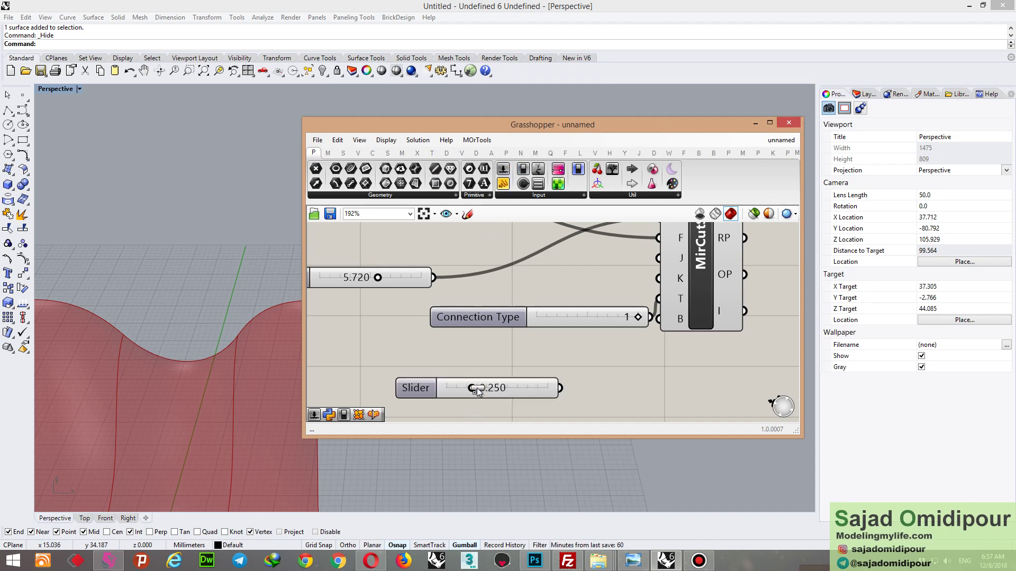
{"action": "left_click", "coordinate": [420, 389]}
{"action": "double_click", "coordinate": [419, 389]}
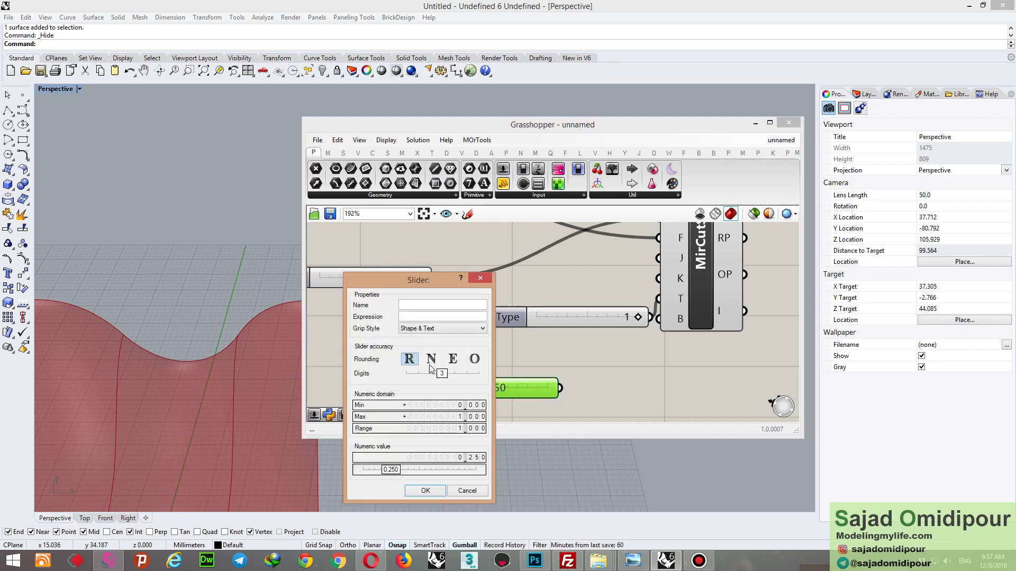
{"action": "double_click", "coordinate": [444, 406]}
{"action": "type", "text": "-1"}
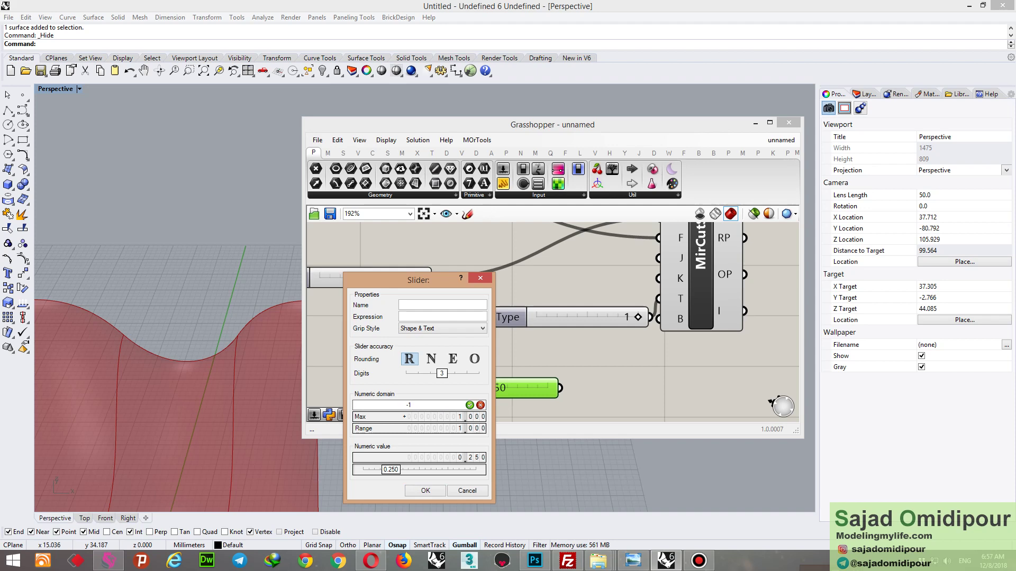
{"action": "left_click", "coordinate": [470, 405]}
{"action": "key", "text": "Return"}
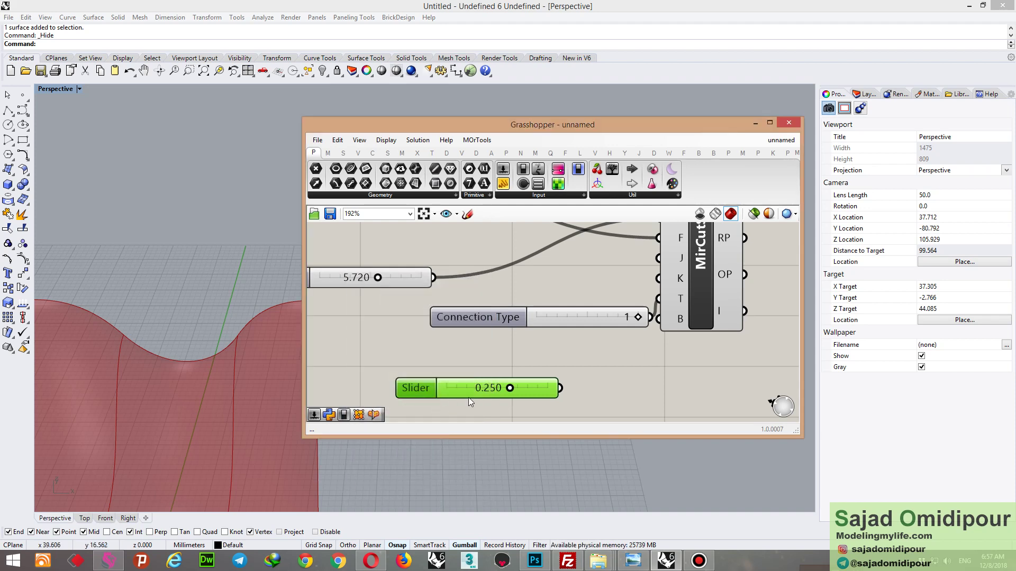
Connect the new slider to the B input of Mirror Cut Surface, set Bulge to -0.773 and inspect the bridge.
{"action": "left_click_drag", "start_coordinate": [557, 389], "coordinate": [658, 319]}
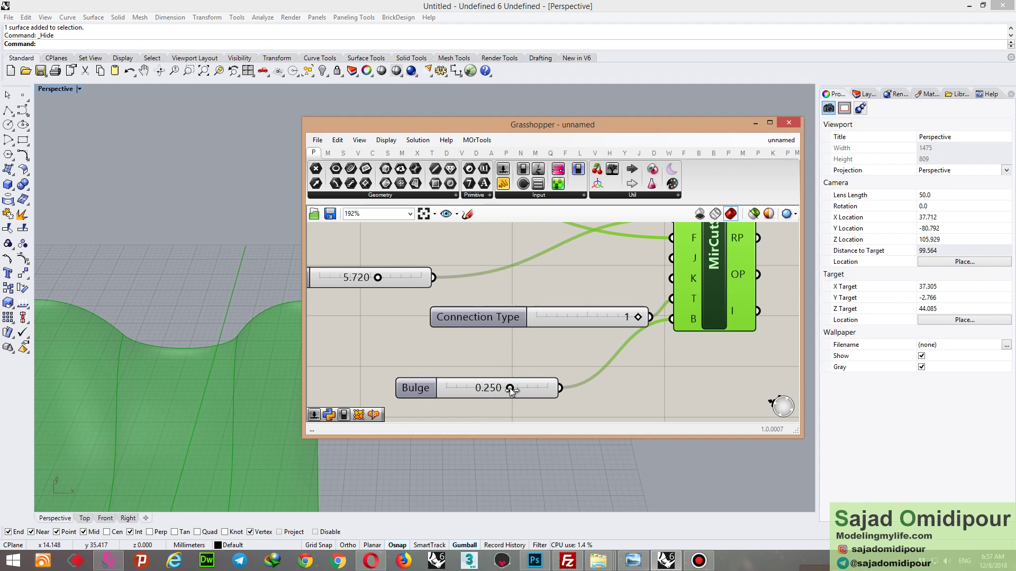
{"action": "left_click_drag", "start_coordinate": [510, 389], "coordinate": [457, 389]}
{"action": "right_click_drag", "start_coordinate": [175, 299], "coordinate": [167, 367]}
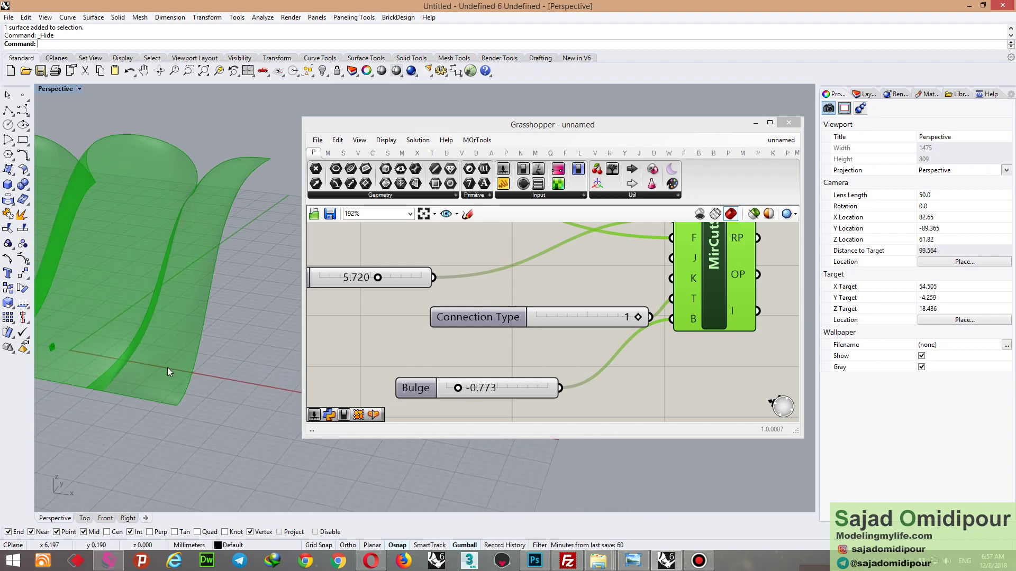
{"action": "scroll", "coordinate": [448, 363], "scroll_direction": "down", "scroll_amount": 4}
{"action": "scroll", "coordinate": [529, 329], "scroll_direction": "up", "scroll_amount": 2}
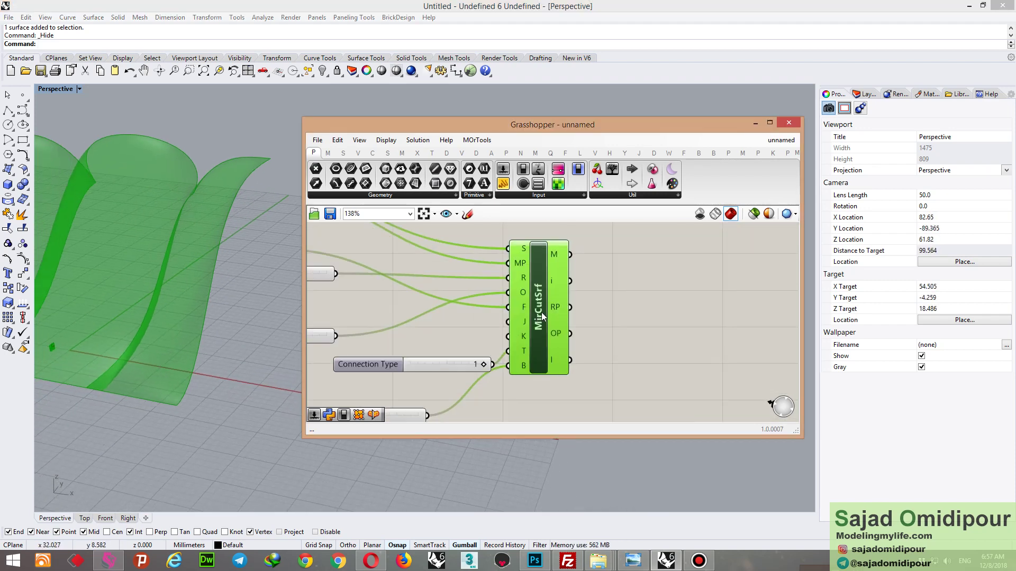
Add a Brep parameter beside Mirror Cut Surface and connect the component's M output to it.
{"action": "scroll", "coordinate": [550, 328], "scroll_direction": "up", "scroll_amount": 3}
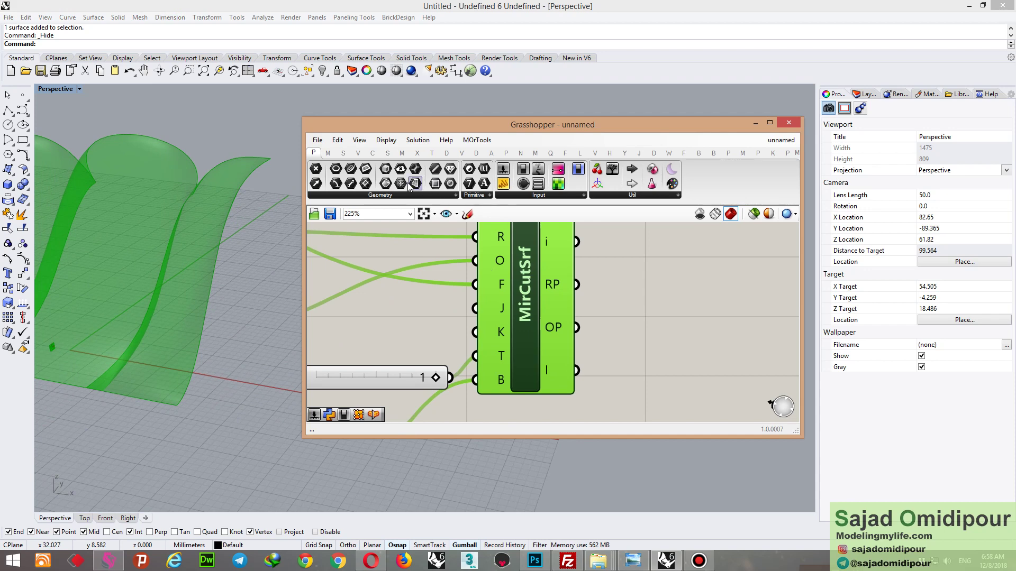
{"action": "scroll", "coordinate": [495, 331], "scroll_direction": "down", "scroll_amount": 3}
{"action": "left_click_drag", "start_coordinate": [415, 183], "coordinate": [595, 256]}
{"action": "scroll", "coordinate": [529, 297], "scroll_direction": "up", "scroll_amount": 1}
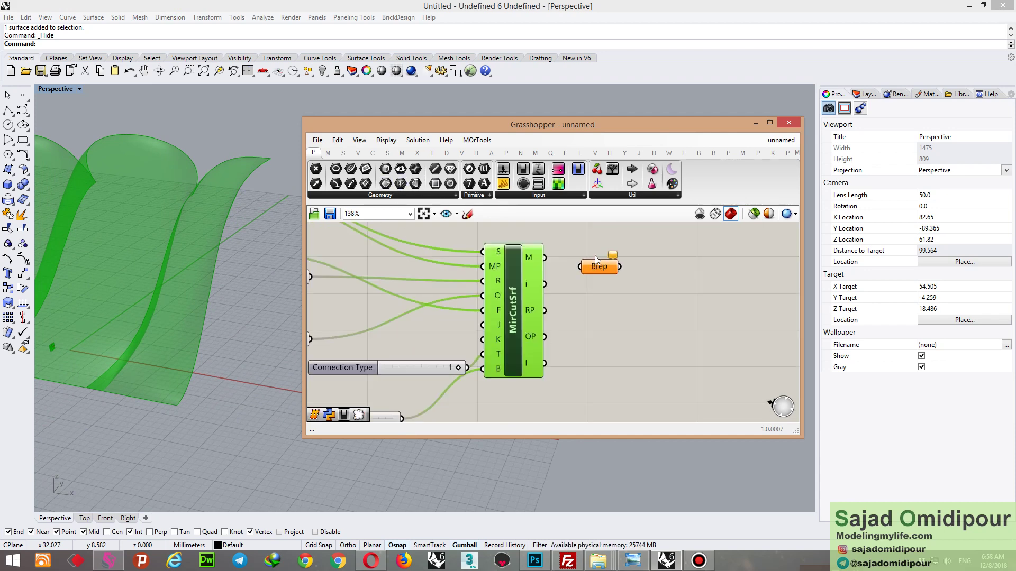
{"action": "scroll", "coordinate": [588, 256], "scroll_direction": "up", "scroll_amount": 5}
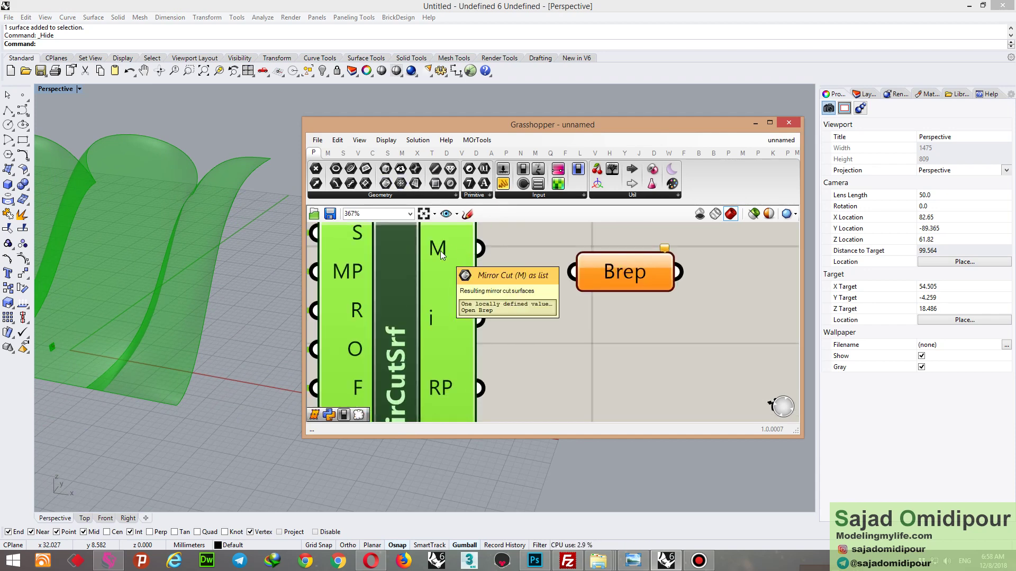
{"action": "left_click_drag", "start_coordinate": [479, 248], "coordinate": [574, 271]}
{"action": "left_click_drag", "start_coordinate": [640, 268], "coordinate": [658, 266]}
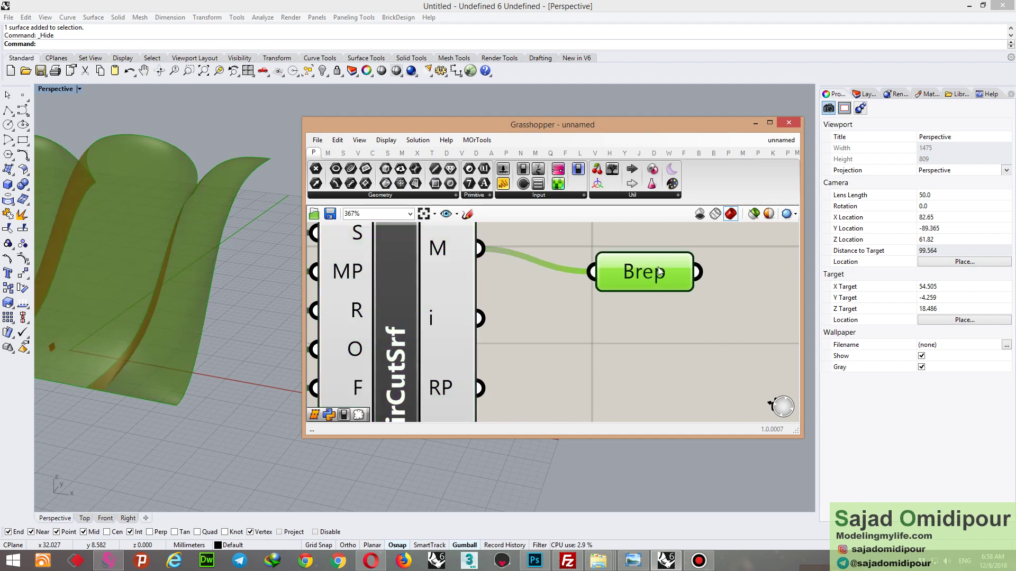
Bake the Brep parameter to the Default layer with colour By Layer and turn off the Grasshopper geometry preview.
{"action": "right_click", "coordinate": [658, 267]}
{"action": "left_click", "coordinate": [675, 306]}
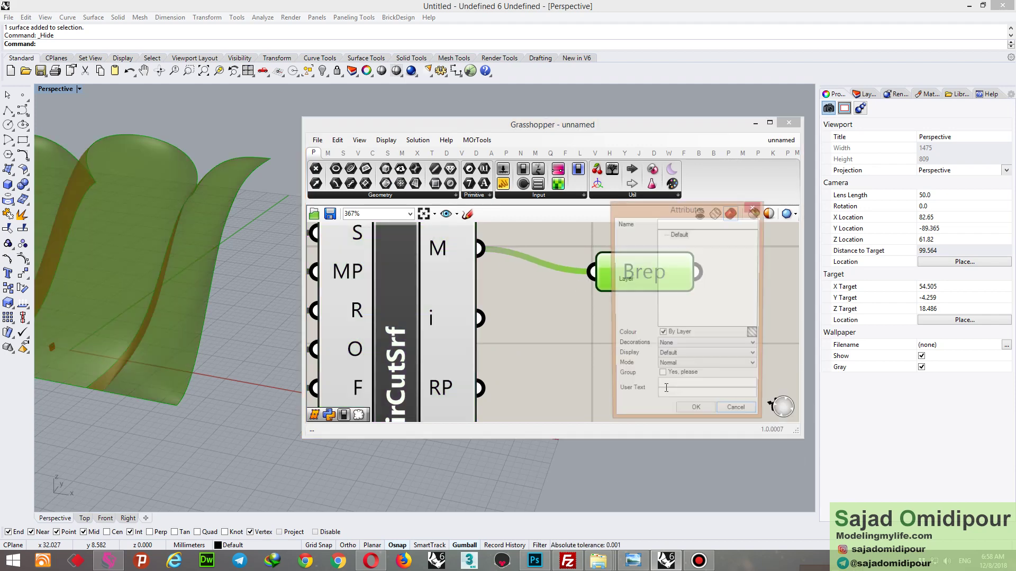
{"action": "left_click", "coordinate": [689, 408]}
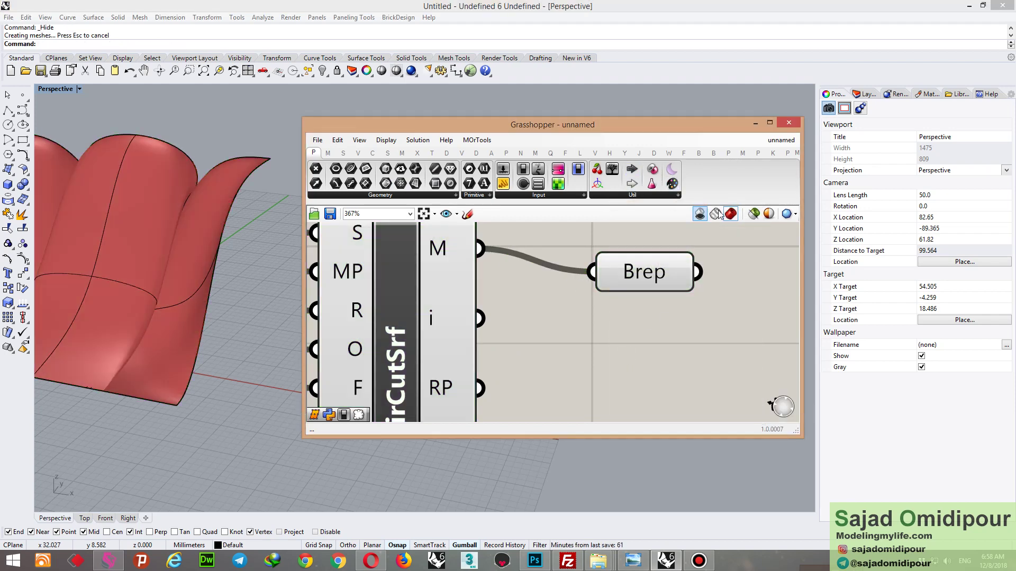
{"action": "left_click", "coordinate": [717, 213]}
Move the Grasshopper window clear of the model and inspect the baked surface from several angles in the Perspective view.
{"action": "left_click_drag", "start_coordinate": [476, 125], "coordinate": [699, 172]}
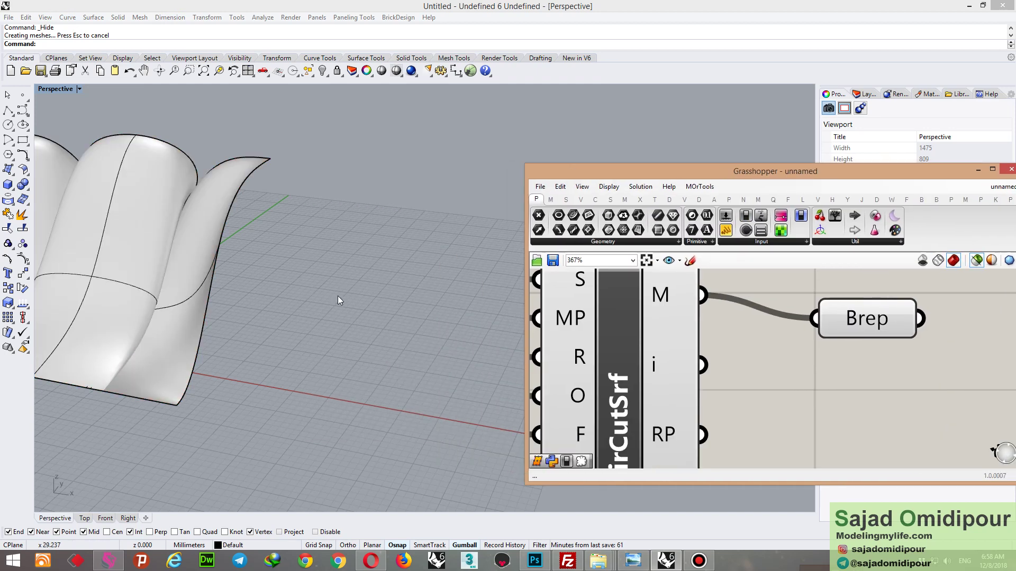
{"action": "right_click_drag", "start_coordinate": [339, 301], "coordinate": [99, 485]}
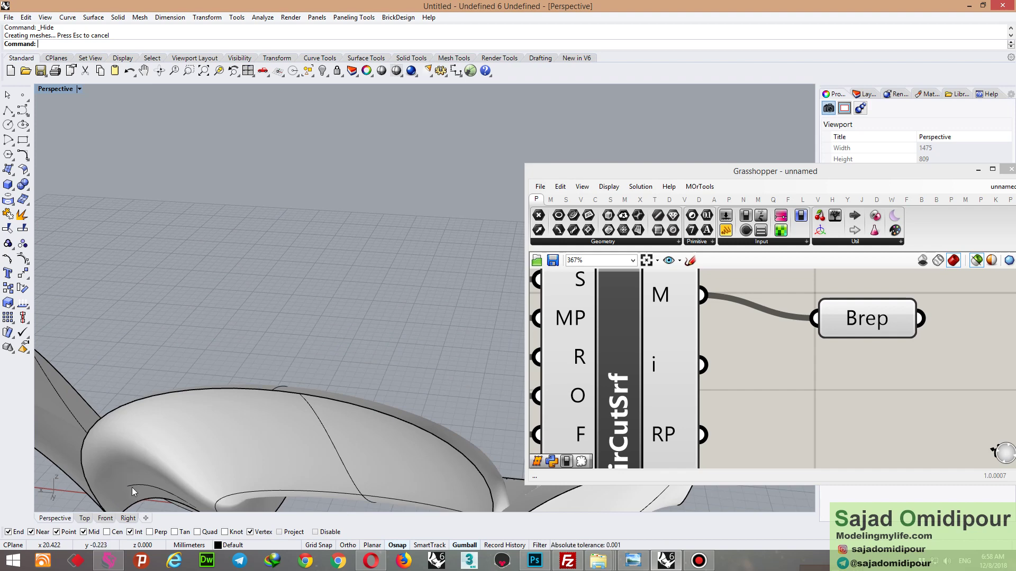
{"action": "mouse_move", "coordinate": [136, 445]}
{"action": "right_mouse_down"}
{"action": "mouse_move", "coordinate": [326, 381]}
{"action": "mouse_move", "coordinate": [185, 449]}
{"action": "mouse_move", "coordinate": [169, 441]}
{"action": "right_mouse_up"}
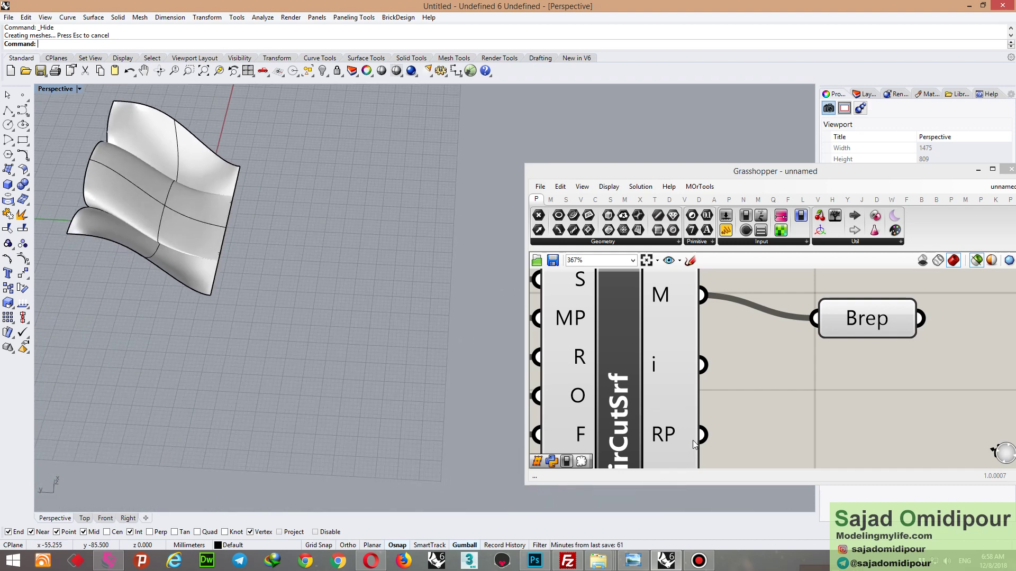
{"action": "left_click", "coordinate": [698, 561]}
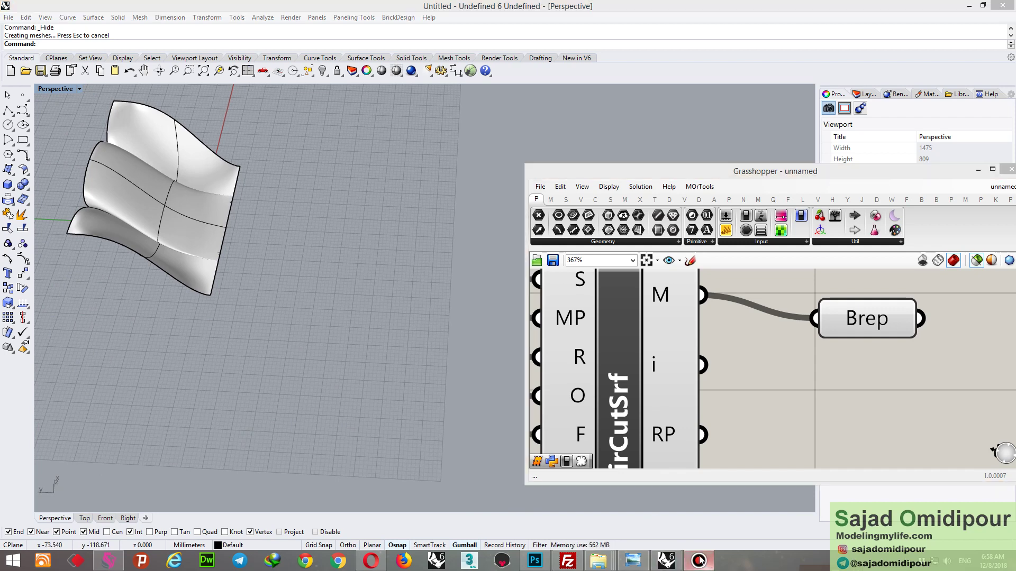